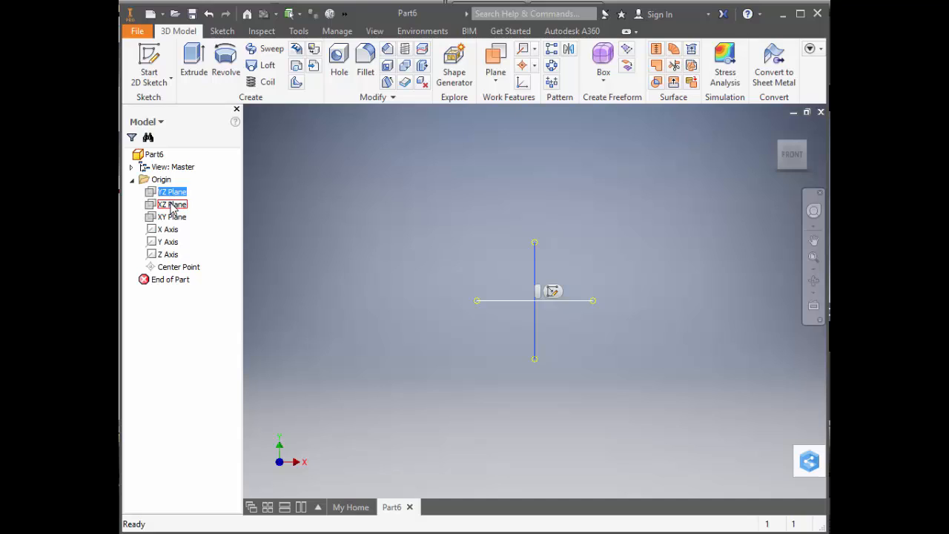
# - Start a new sketch on the YZ origin plane
pyautogui.click(171, 205)
pyautogui.click(172, 216)
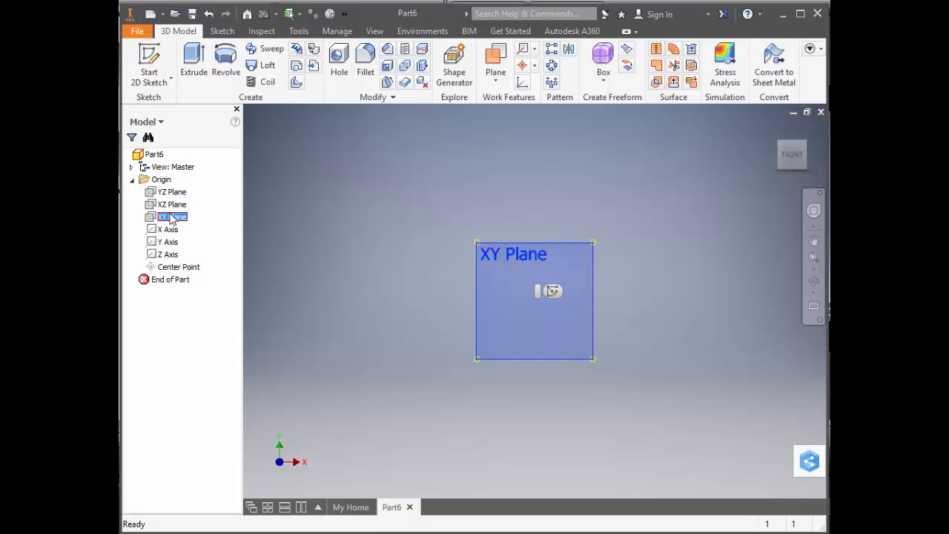
pyautogui.click(182, 207)
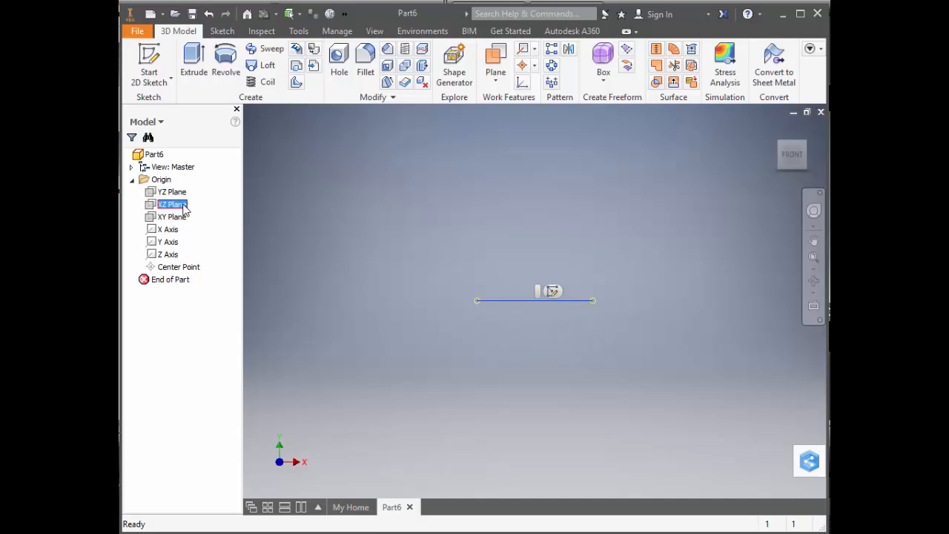
pyautogui.click(171, 193)
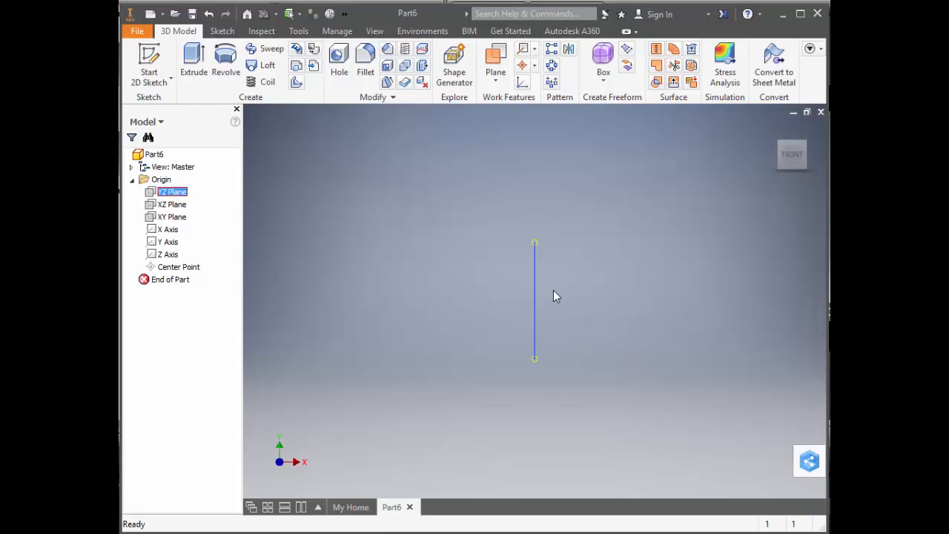
pyautogui.click(554, 291)
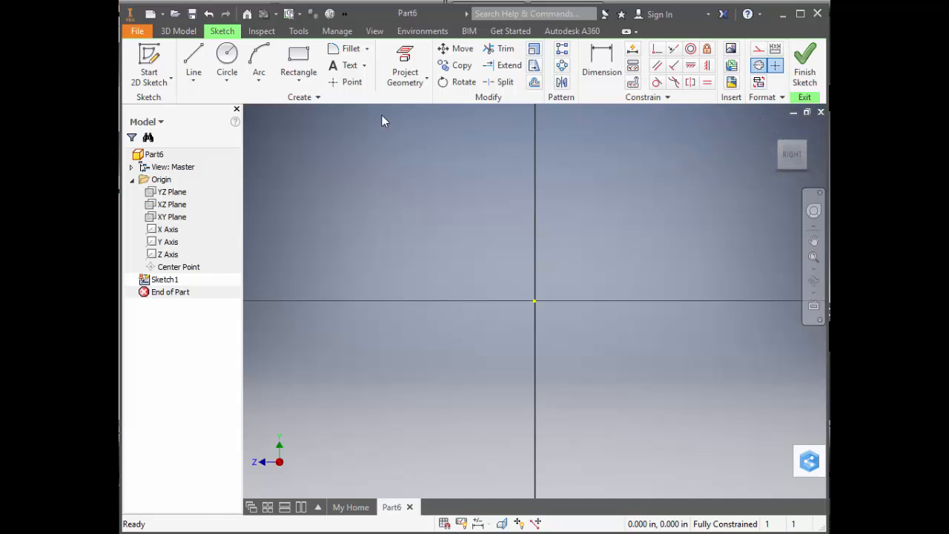
# - Draw a horizontal centerline about 1.25 in long from a point right of the origin back to the origin
pyautogui.click(194, 62)
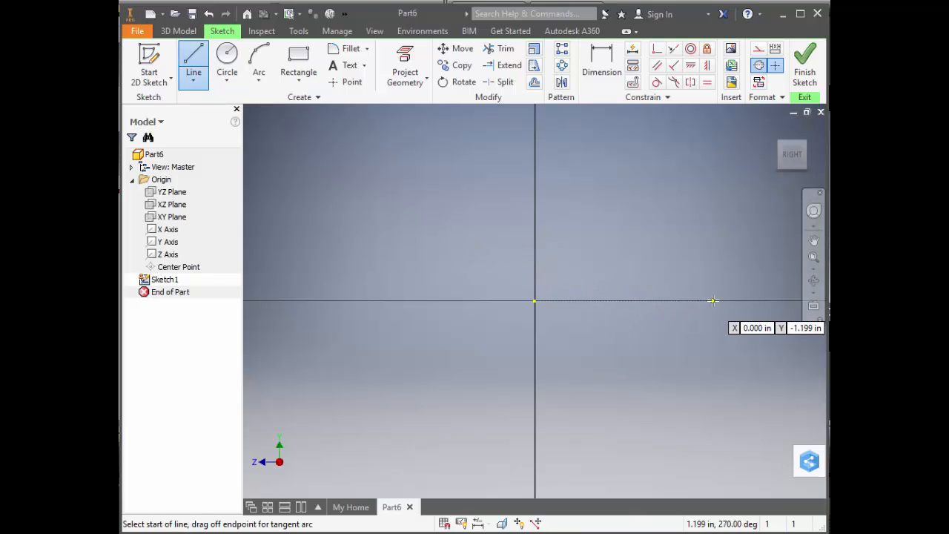
pyautogui.click(674, 300)
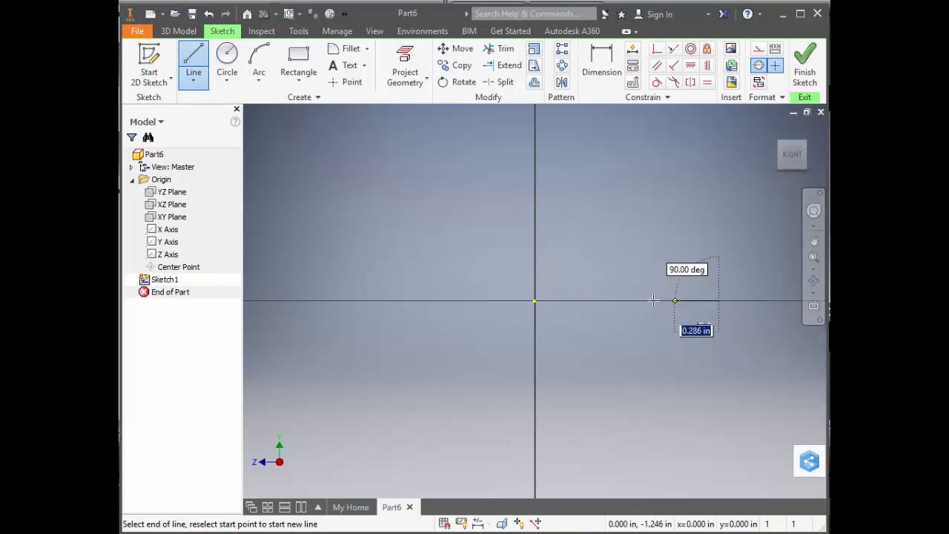
pyautogui.click(534, 300)
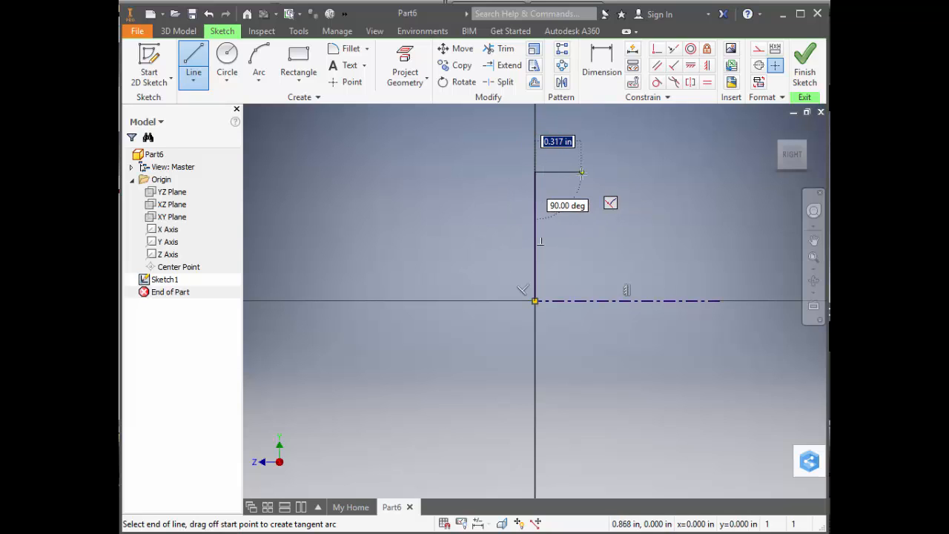
# - Draw a closed three-step profile about 0.87 in high from the origin down to the centerline's far end, and finish the sketch
pyautogui.click(534, 172)
pyautogui.click(581, 172)
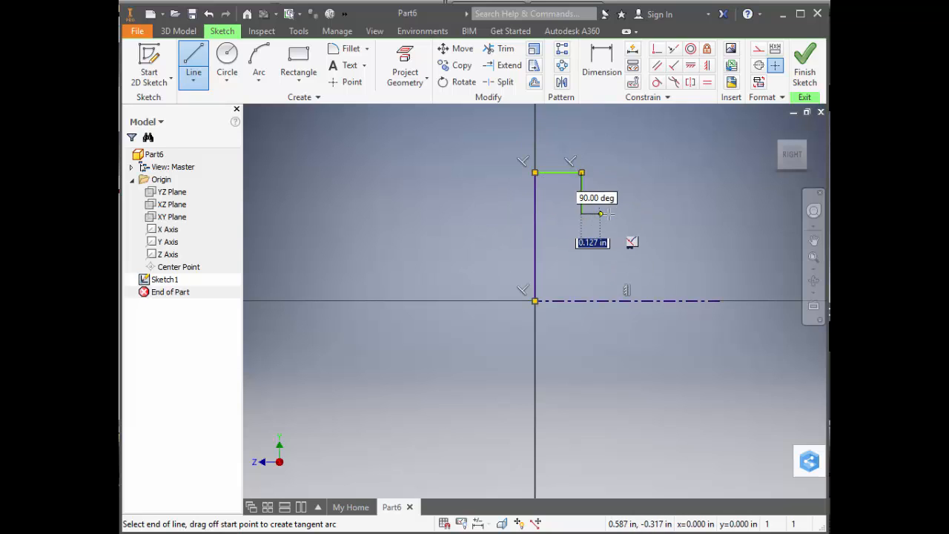
pyautogui.click(581, 214)
pyautogui.click(626, 214)
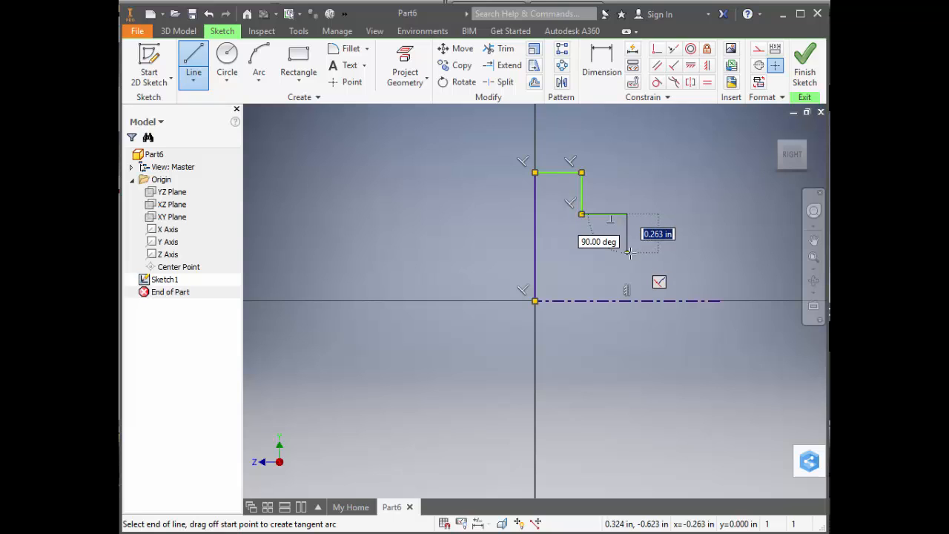
pyautogui.click(718, 253)
pyautogui.doubleClick(718, 300)
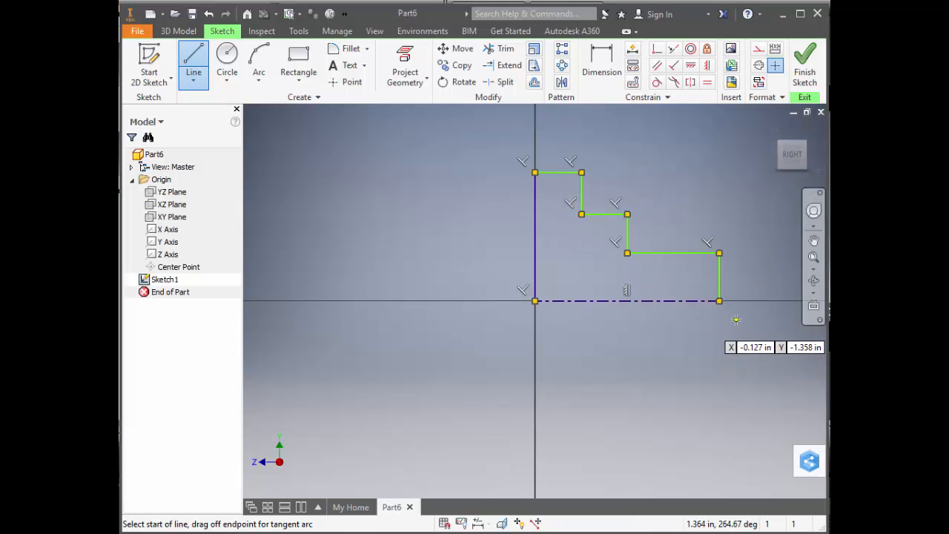
pyautogui.rightClick(735, 319)
pyautogui.click(778, 324)
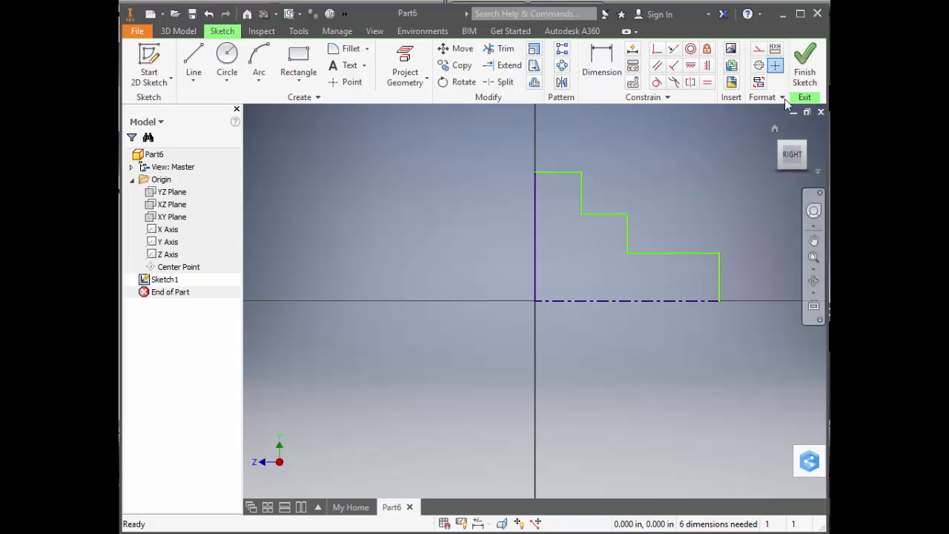
pyautogui.click(804, 66)
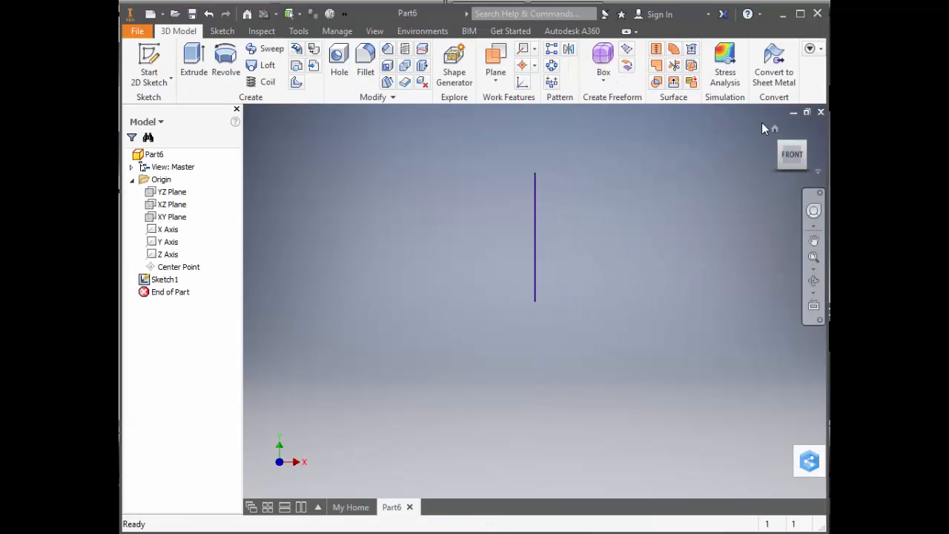
# - Start a Revolve of the stepped profile about its centerline, with the part shown in the isometric home view
pyautogui.click(773, 129)
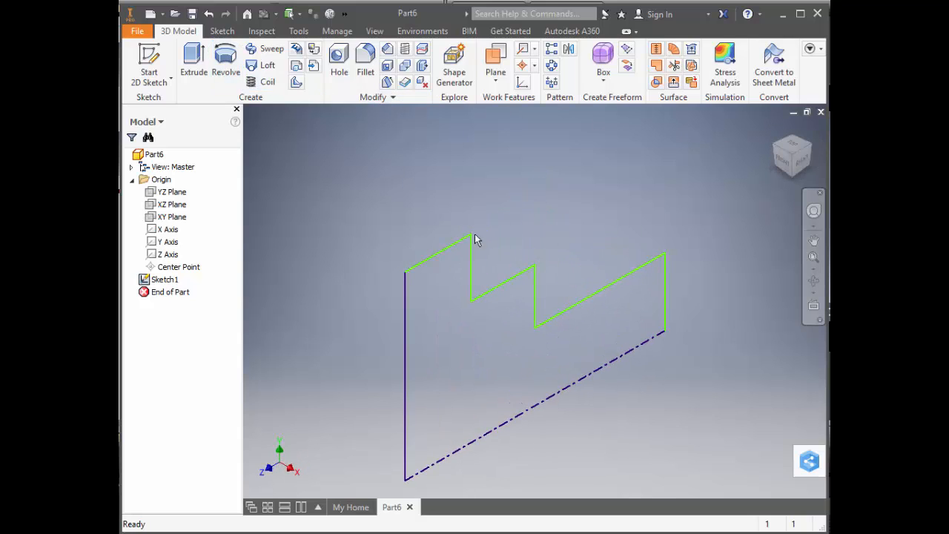
pyautogui.scroll(-5, 496, 250)
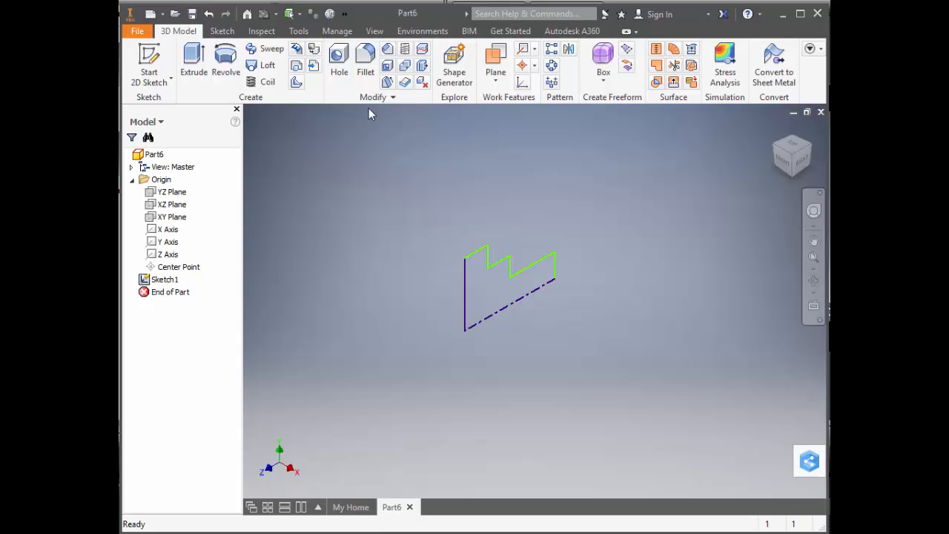
pyautogui.click(224, 55)
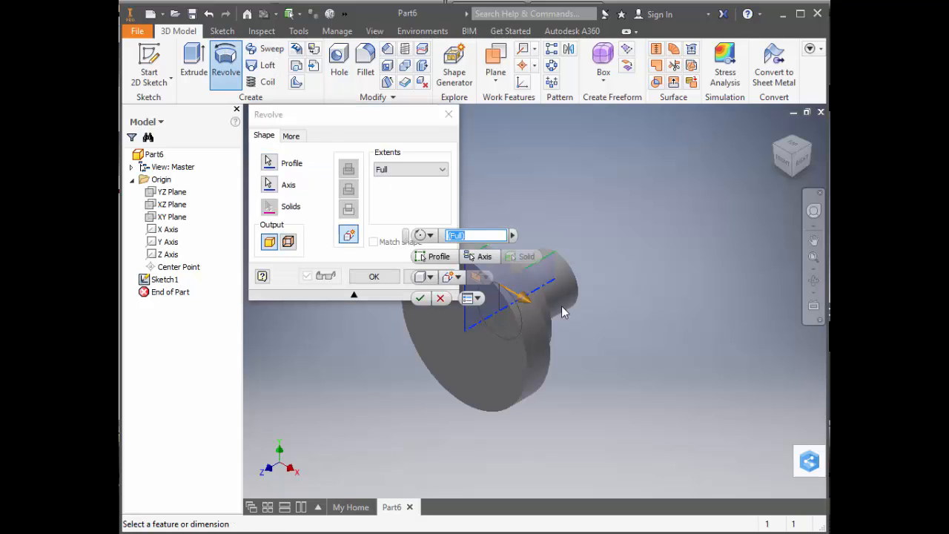
pyautogui.moveTo(562, 304); pyautogui.dragTo(682, 314, button='middle')
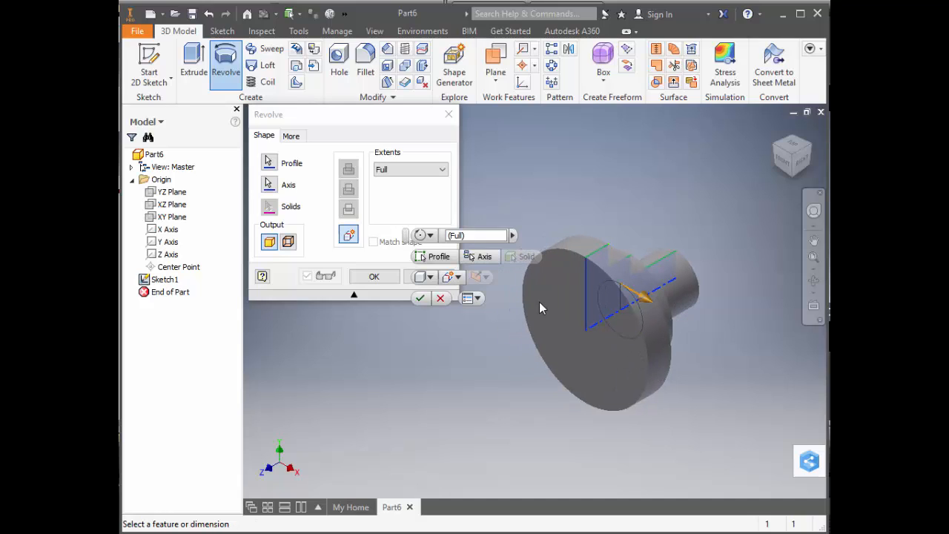
# - Try partial revolve extents by angle, using 45, 90, 180 and 270 degrees
pyautogui.click(440, 170)
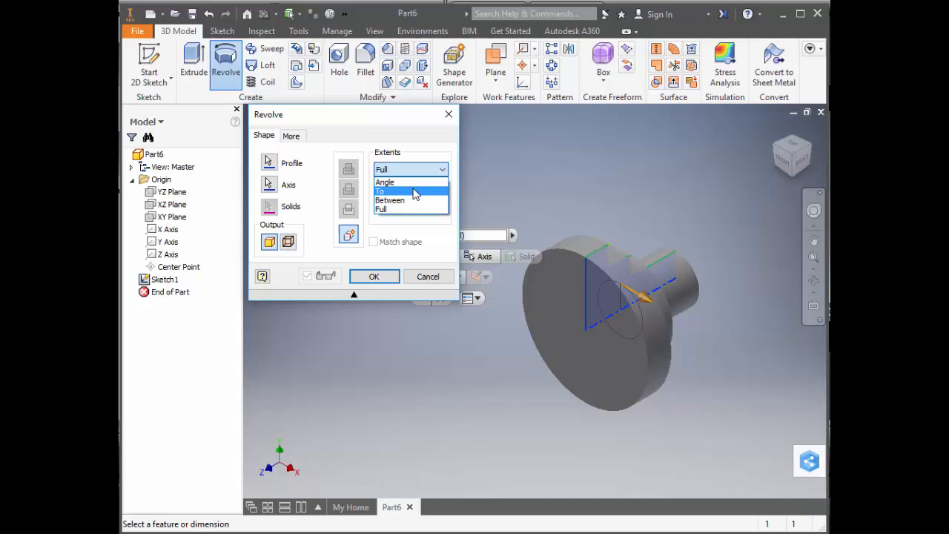
pyautogui.click(412, 183)
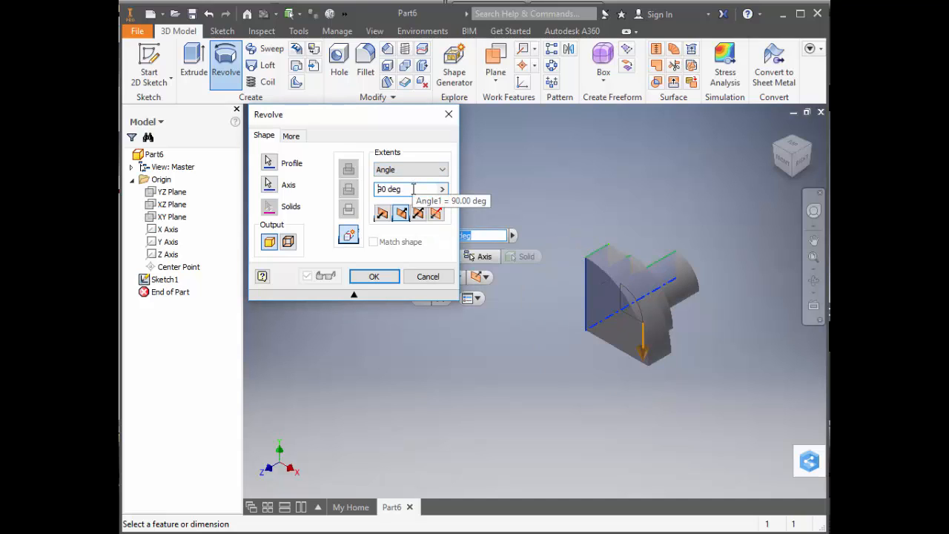
pyautogui.doubleClick(413, 189)
pyautogui.write('5')
pyautogui.press('BackSpace')
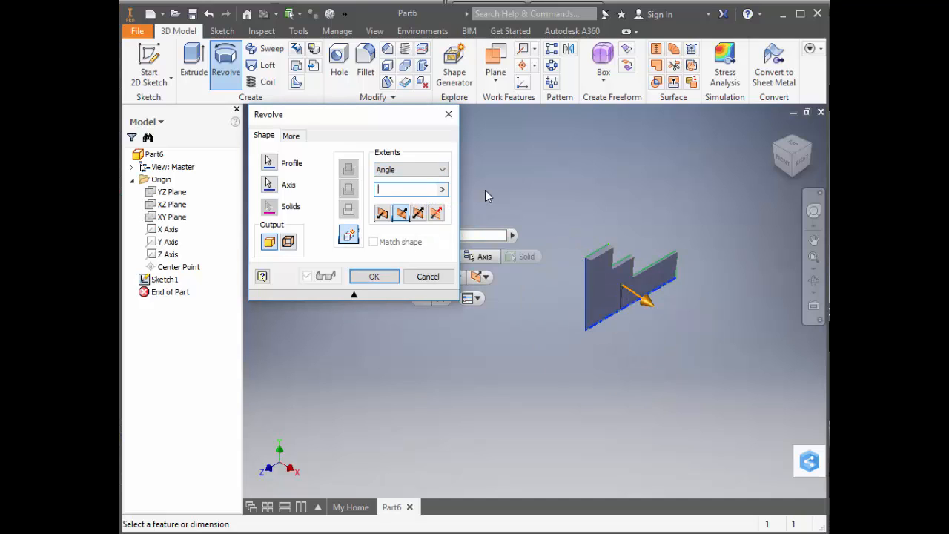
pyautogui.write('45')
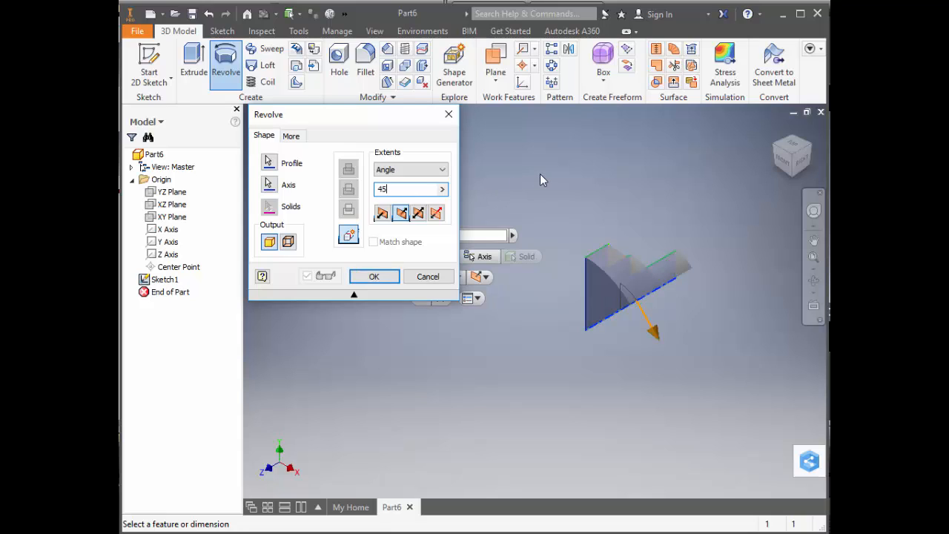
pyautogui.moveTo(398, 185); pyautogui.dragTo(364, 191)
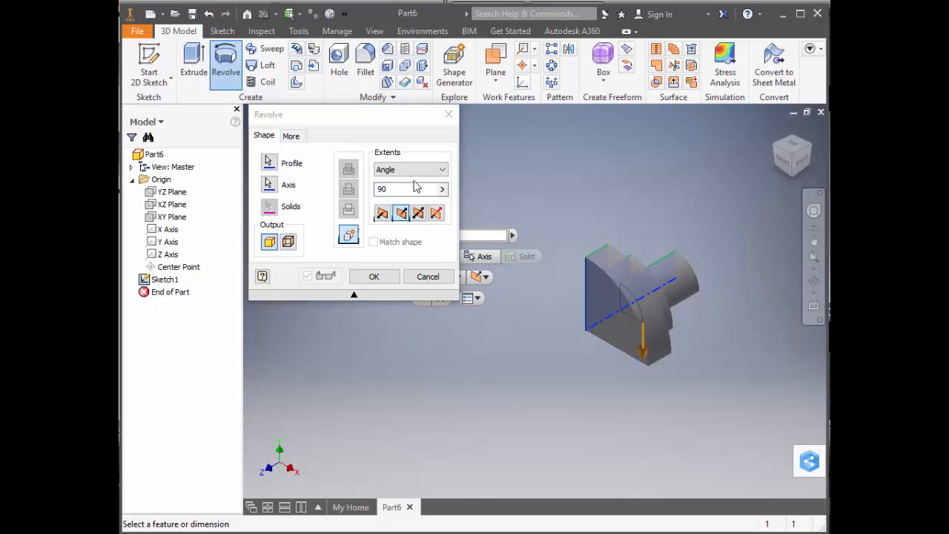
pyautogui.moveTo(398, 189); pyautogui.dragTo(371, 184)
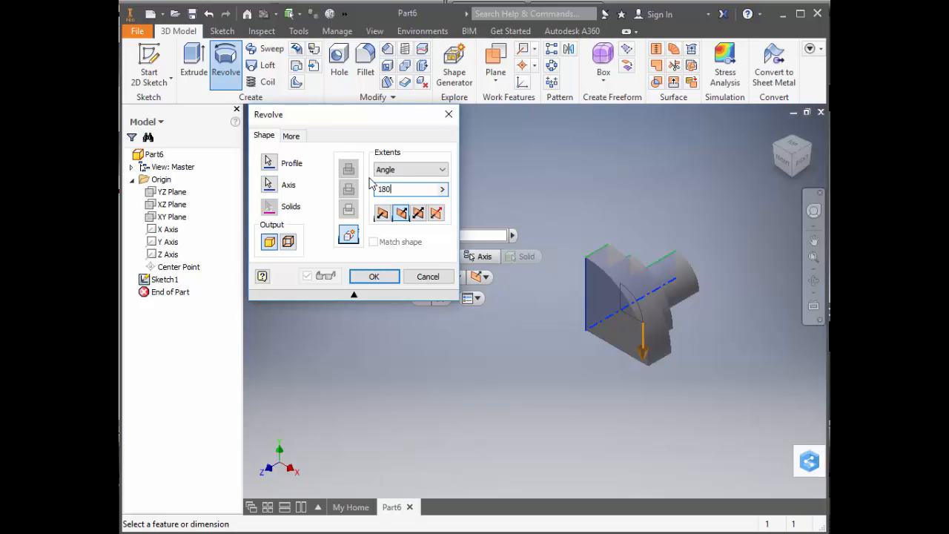
pyautogui.click(420, 213)
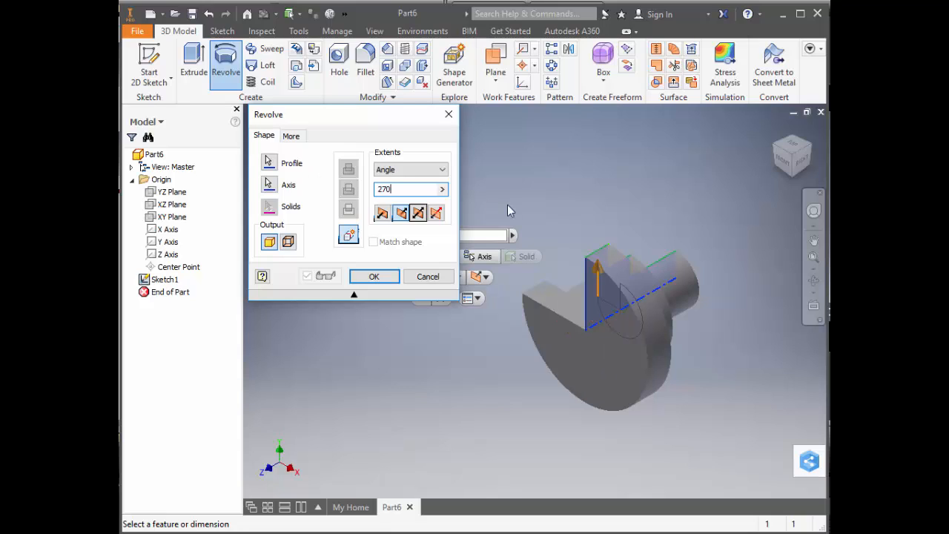
pyautogui.click(442, 190)
pyautogui.click(421, 194)
# - Set the revolve extents to Full and create the solid
pyautogui.click(433, 174)
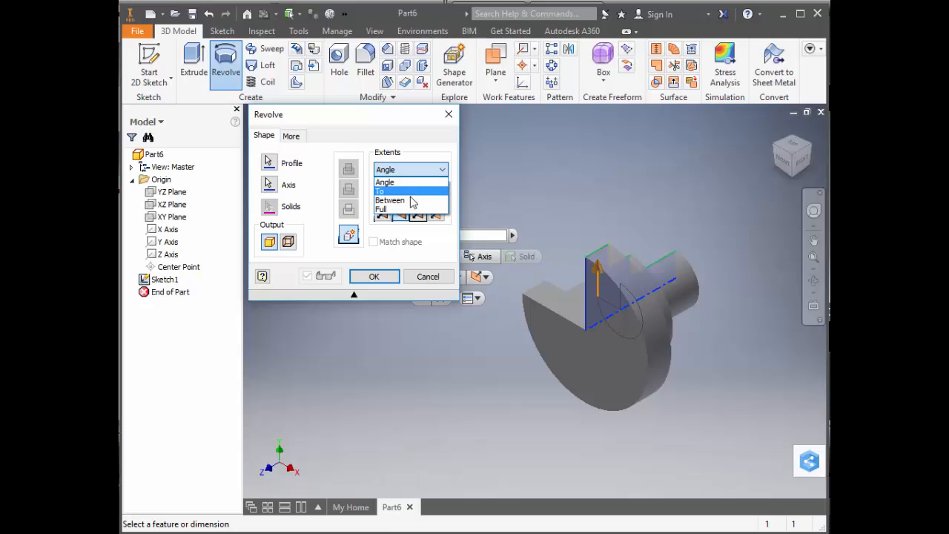
pyautogui.click(440, 206)
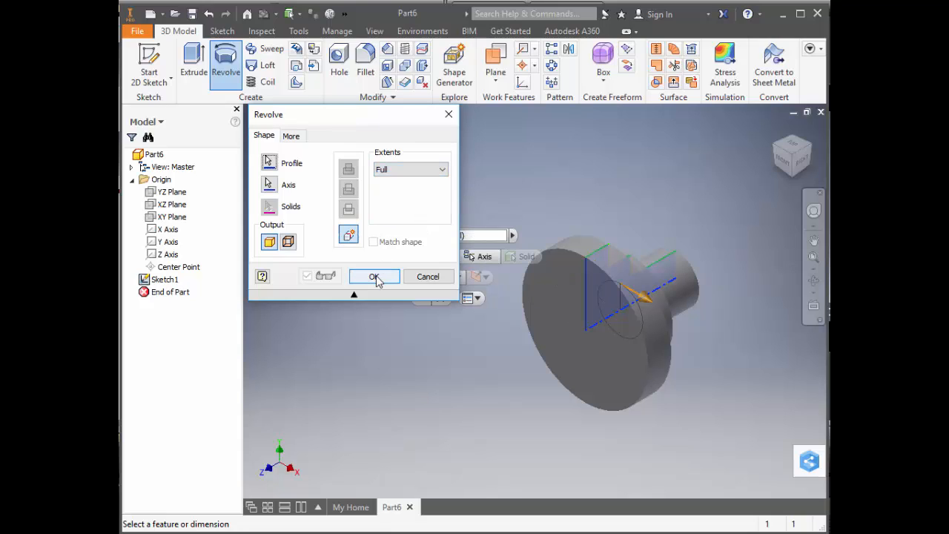
pyautogui.click(374, 276)
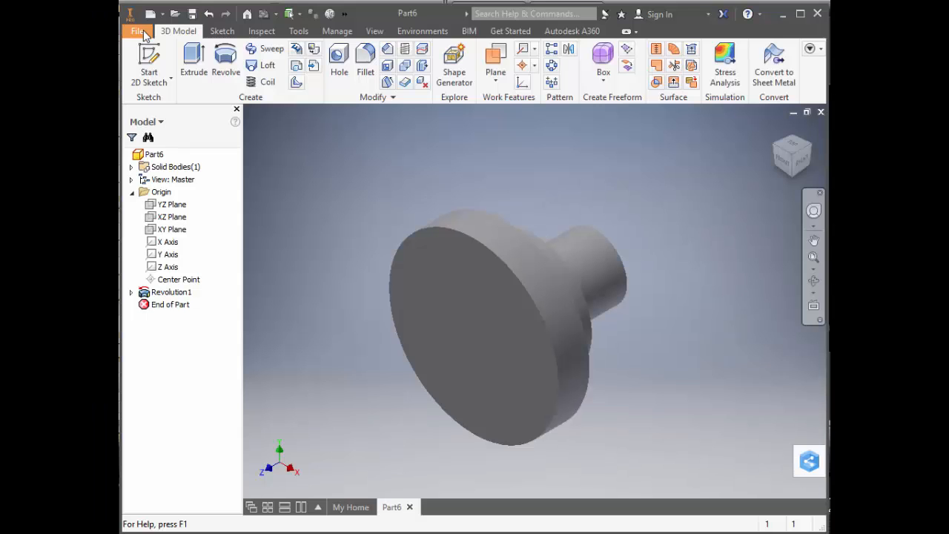
# - Create a new part file from the English Standard (in).ipt template
pyautogui.click(137, 31)
pyautogui.click(152, 83)
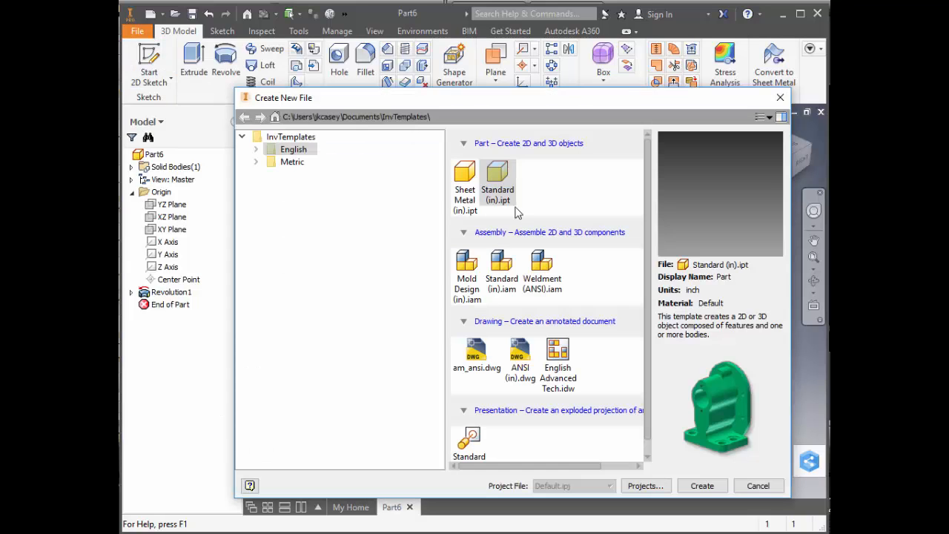
pyautogui.doubleClick(495, 170)
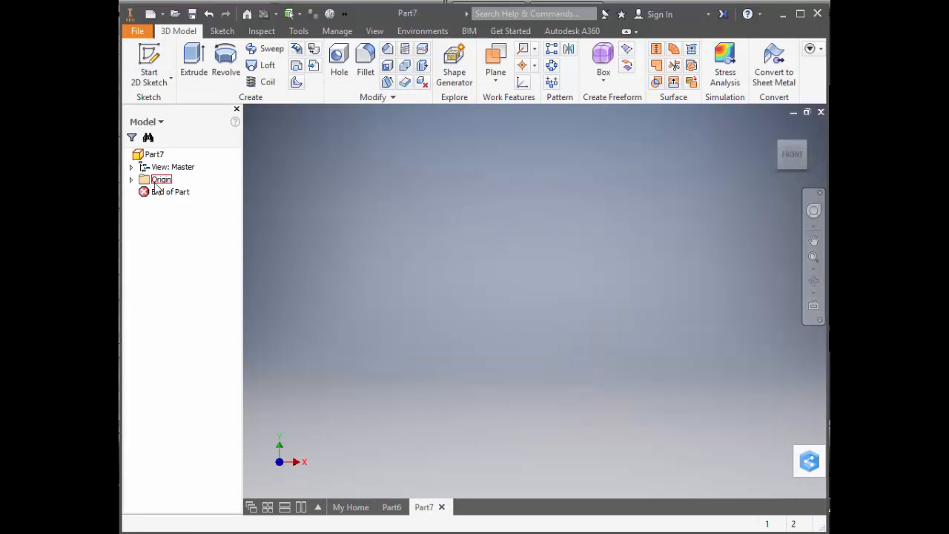
# - Start a sketch on the YZ origin plane of the new part
pyautogui.click(132, 180)
pyautogui.click(157, 192)
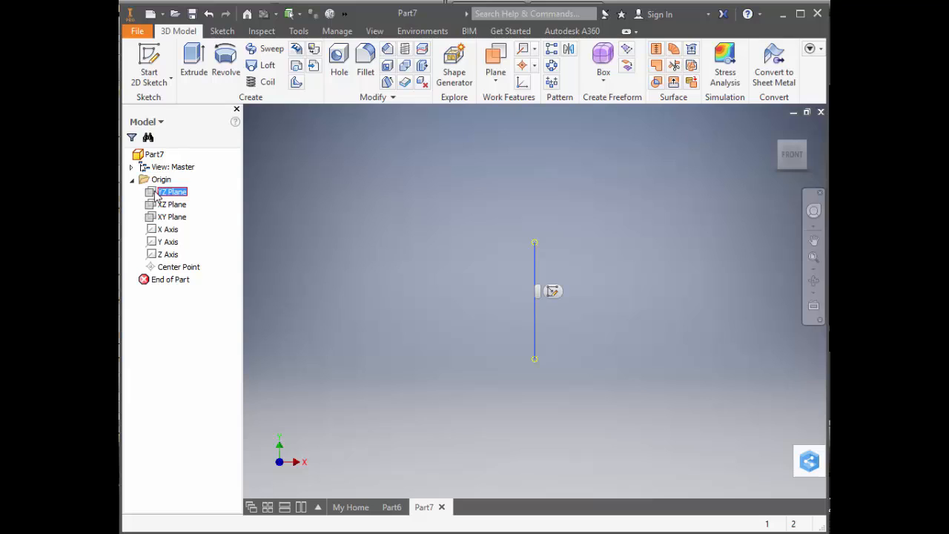
pyautogui.click(552, 291)
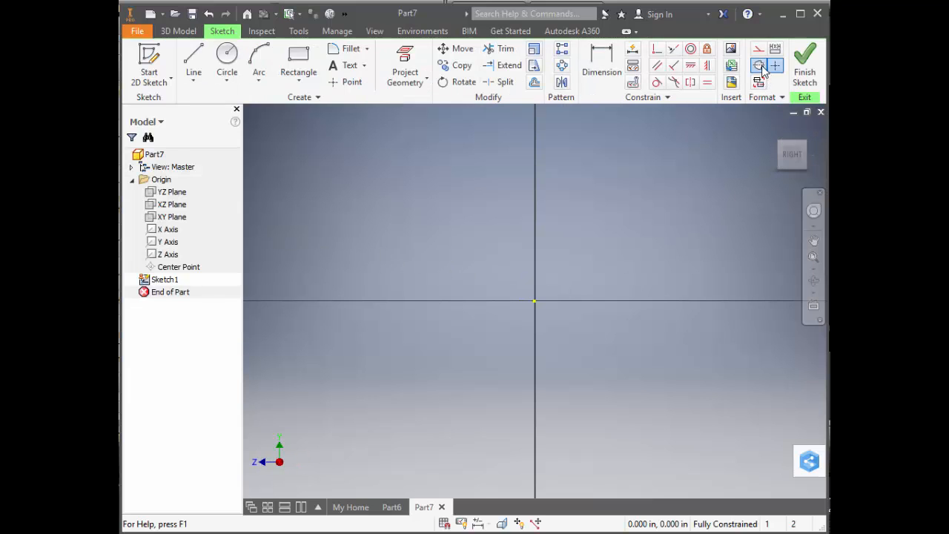
# - Draw a horizontal centerline about 1.19 in long, ending at the origin, as the new part's revolve axis
pyautogui.click(184, 74)
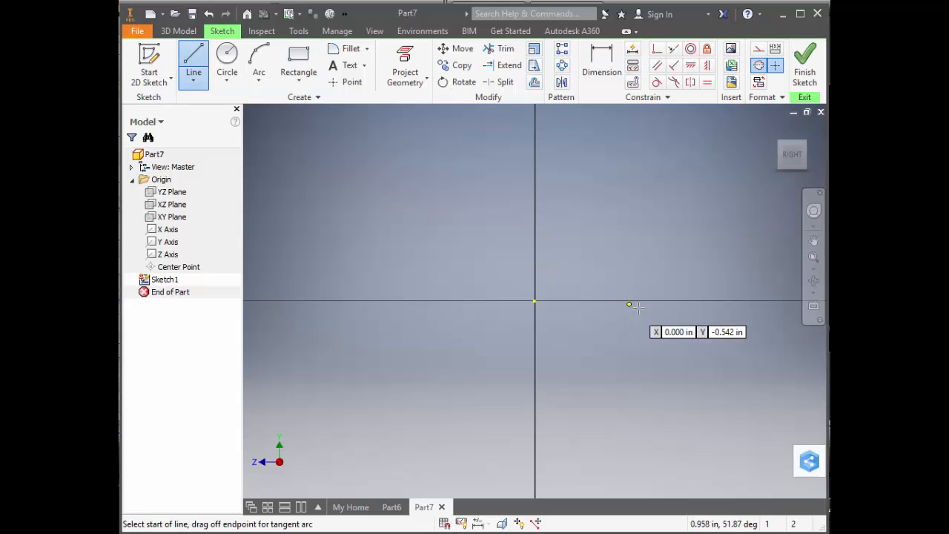
pyautogui.click(710, 301)
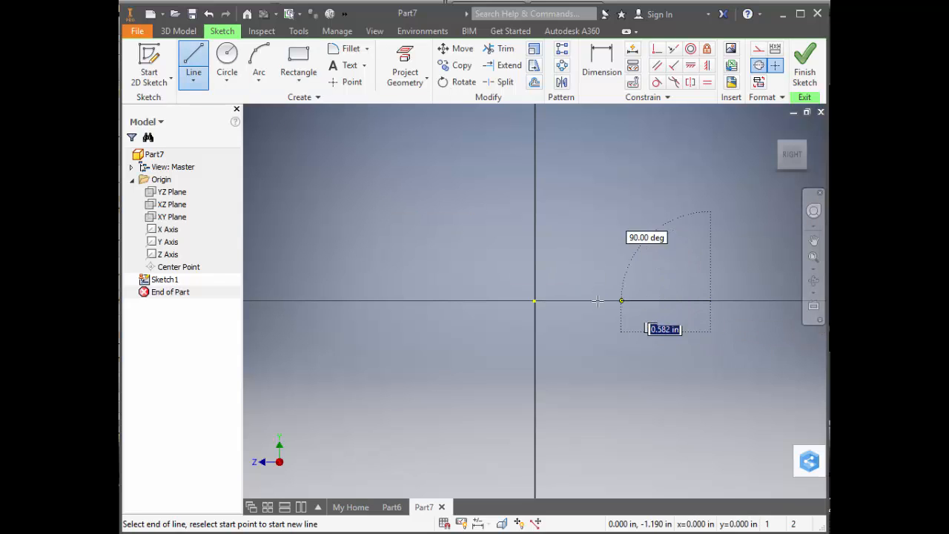
pyautogui.click(535, 300)
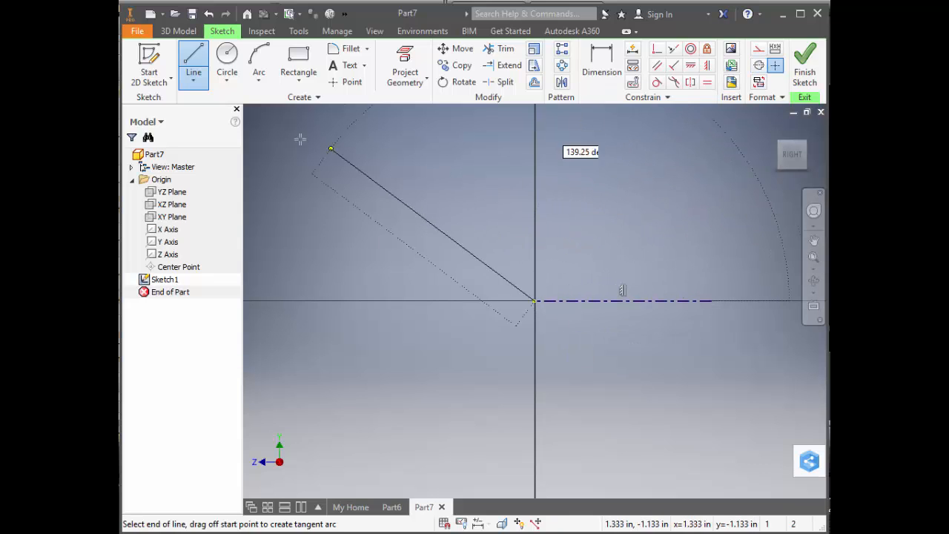
# - Draw a closed three-step profile about 1.19 in long from the vertical axis, with its straight base about 0.22 in above the centerline
pyautogui.click(198, 62)
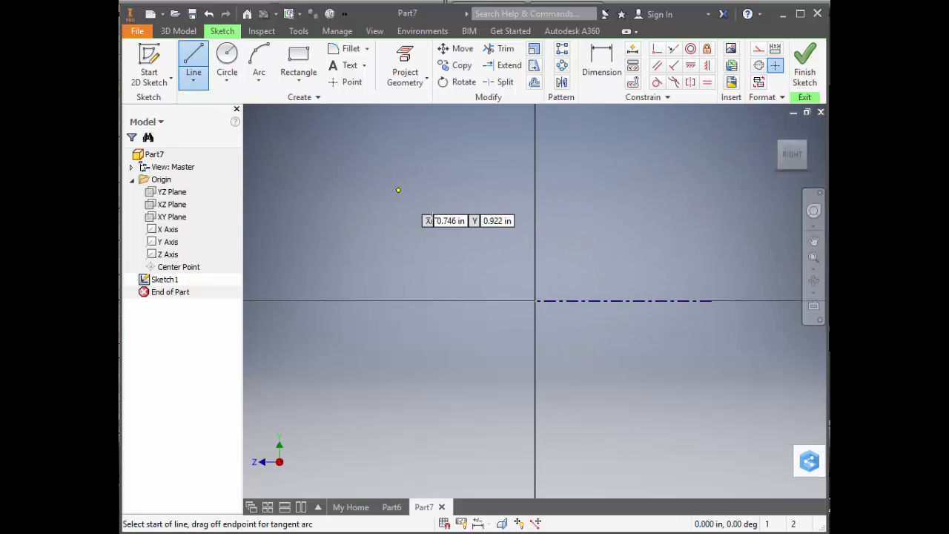
pyautogui.click(535, 269)
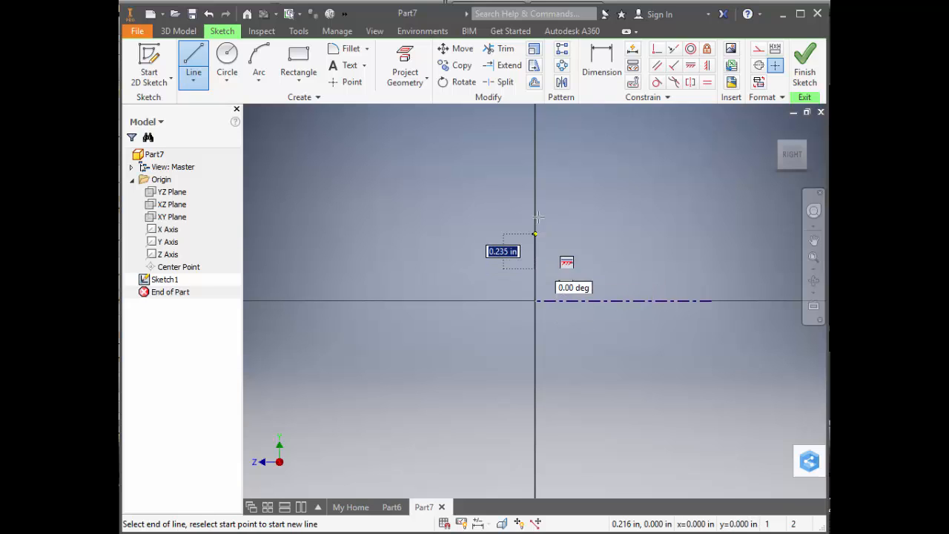
pyautogui.click(534, 157)
pyautogui.click(589, 156)
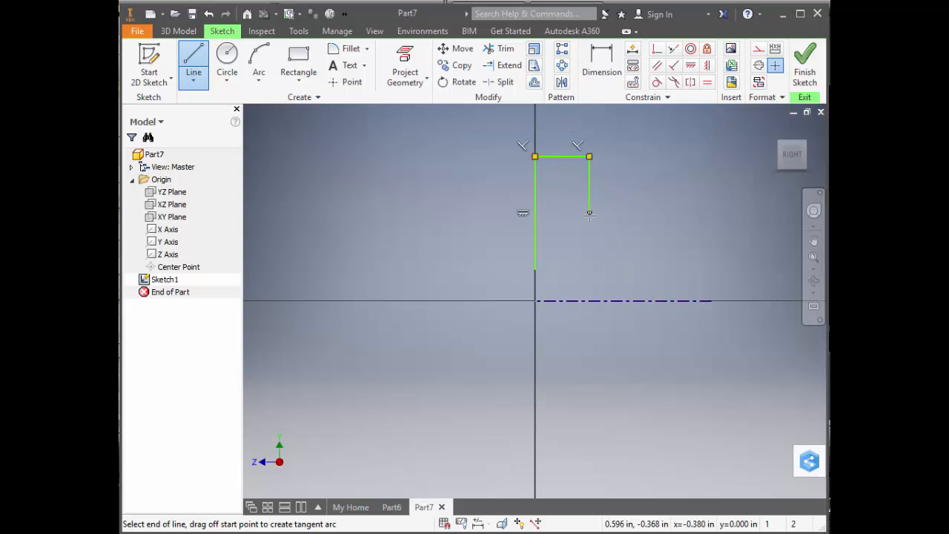
pyautogui.click(588, 213)
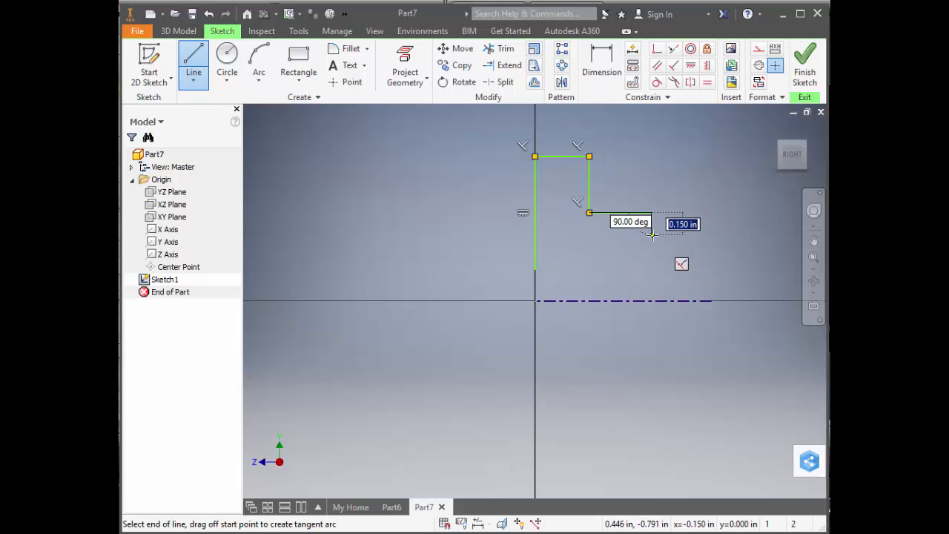
pyautogui.click(651, 235)
pyautogui.click(710, 234)
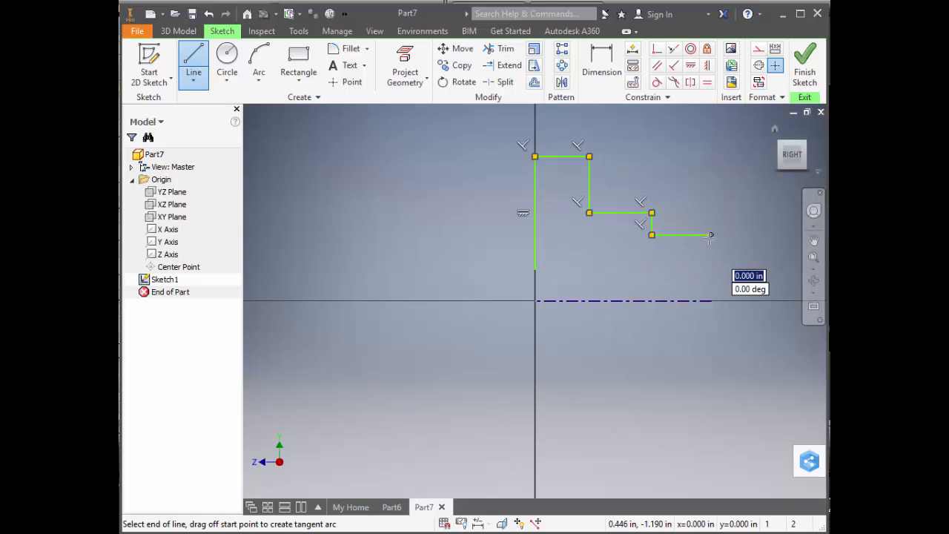
pyautogui.click(710, 268)
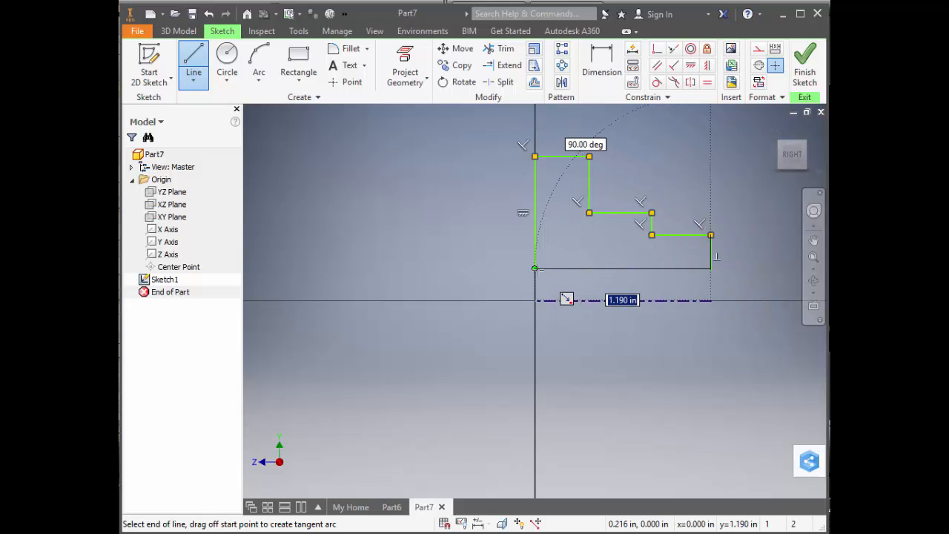
pyautogui.click(534, 269)
pyautogui.rightClick(535, 269)
pyautogui.click(568, 276)
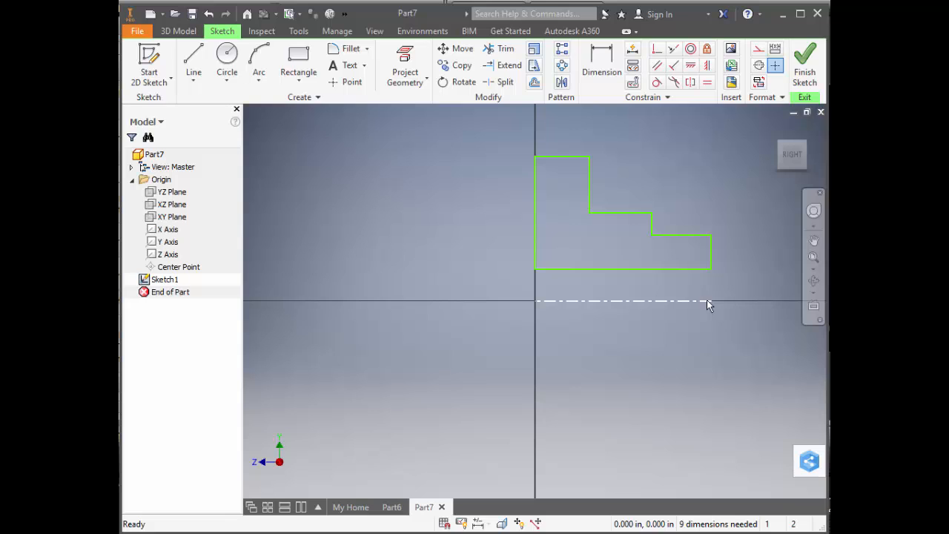
# - Finish the sketch and revolve the offset profile around the centerline with Full extents
pyautogui.click(804, 63)
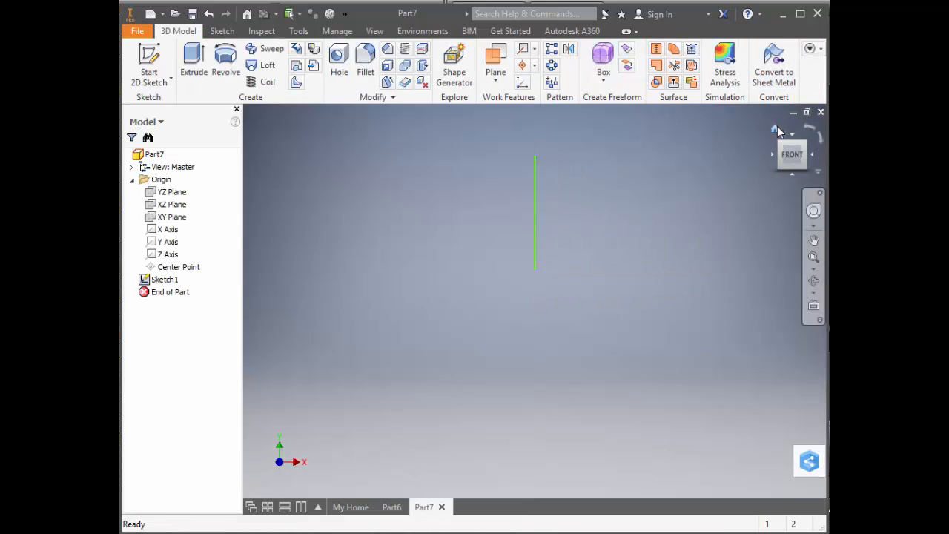
pyautogui.click(775, 129)
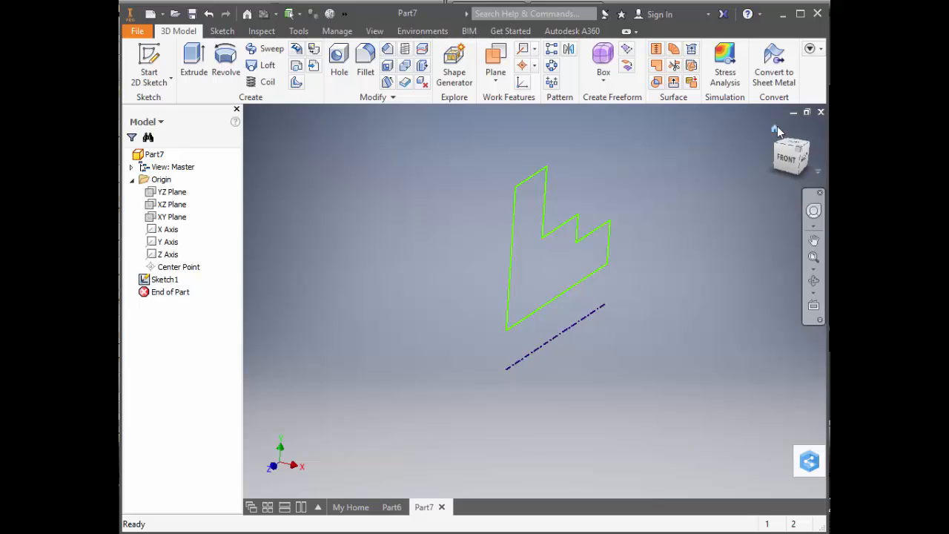
pyautogui.click(225, 63)
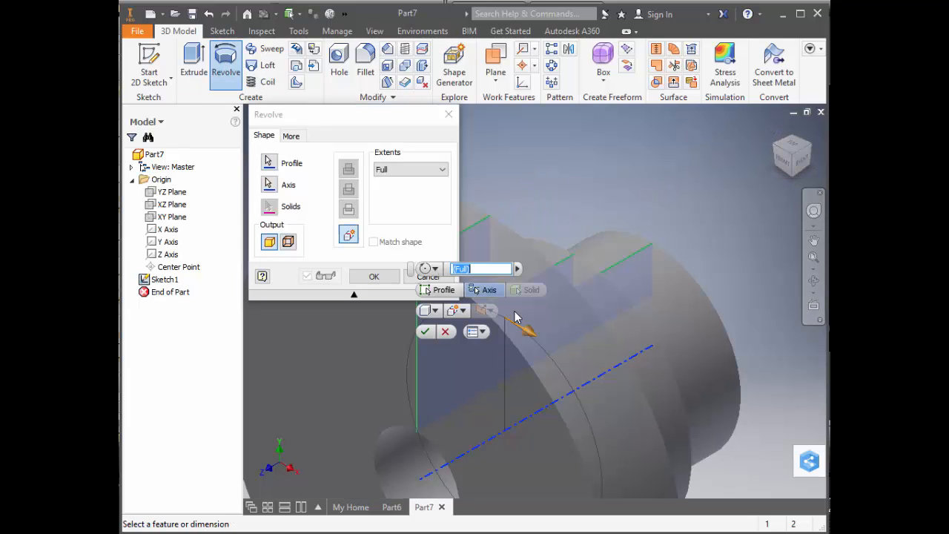
pyautogui.click(423, 332)
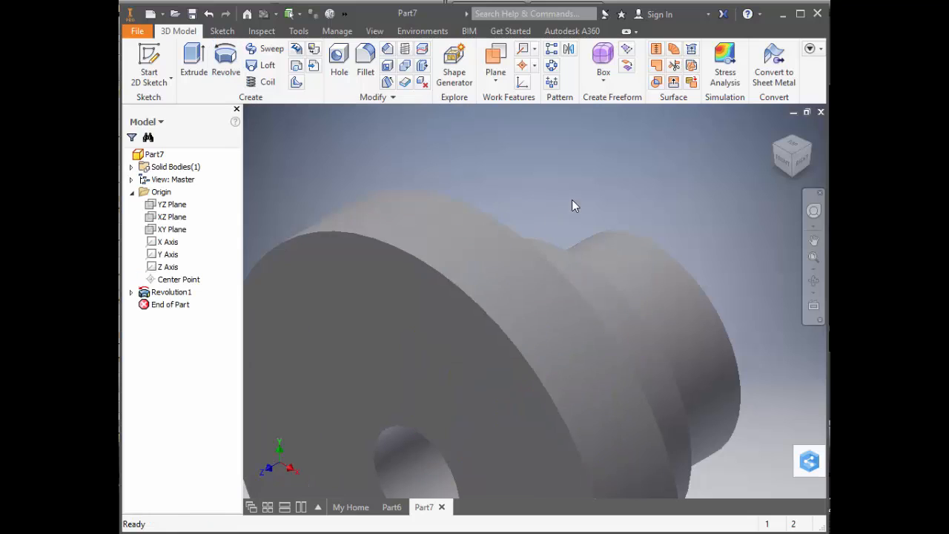
pyautogui.scroll(-5, 571, 204)
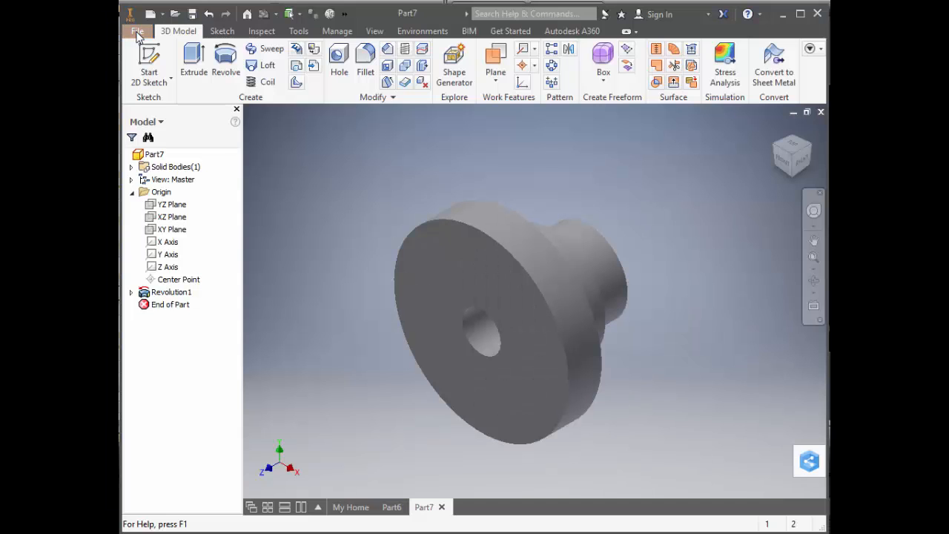
# - Create another new part file for the next revolved shape
pyautogui.click(137, 32)
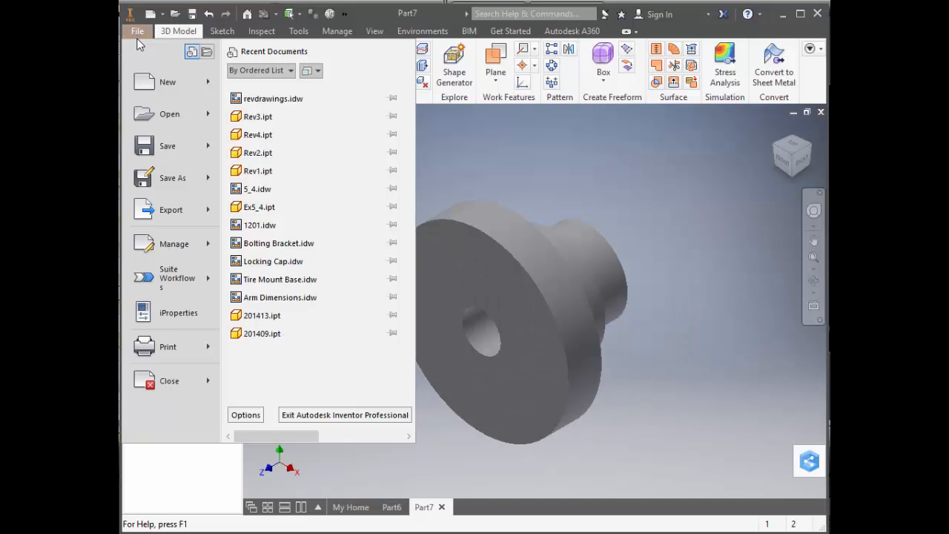
pyautogui.click(175, 95)
pyautogui.doubleClick(508, 187)
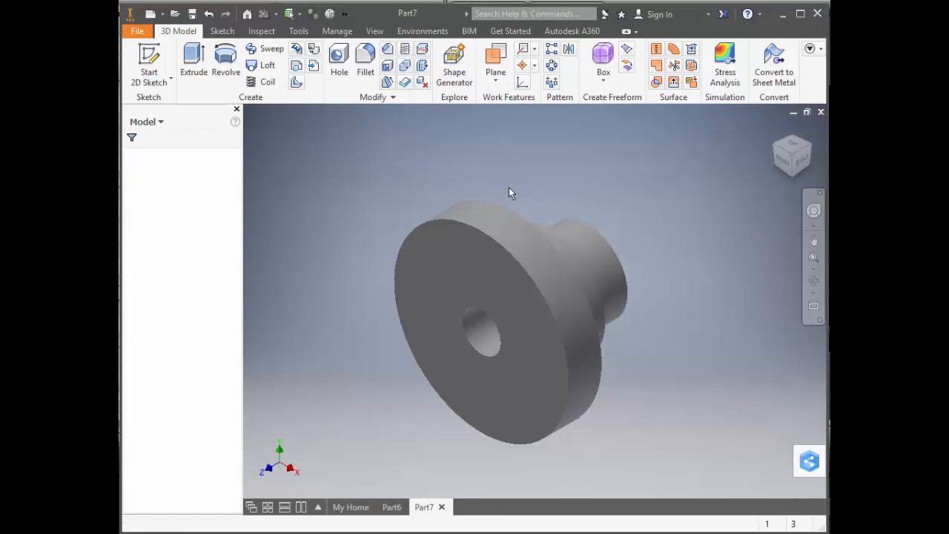
# - Start a sketch on the YZ origin plane of this empty part
pyautogui.click(131, 180)
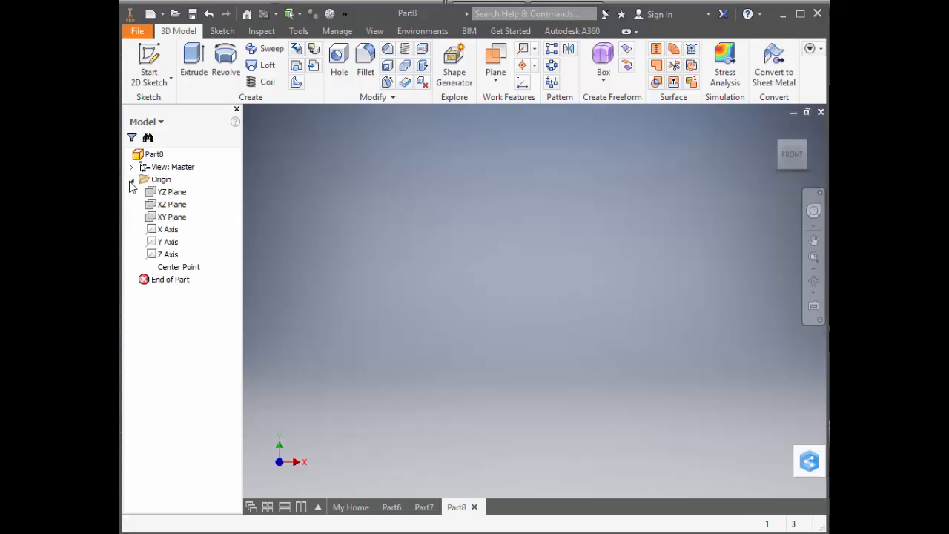
pyautogui.click(169, 192)
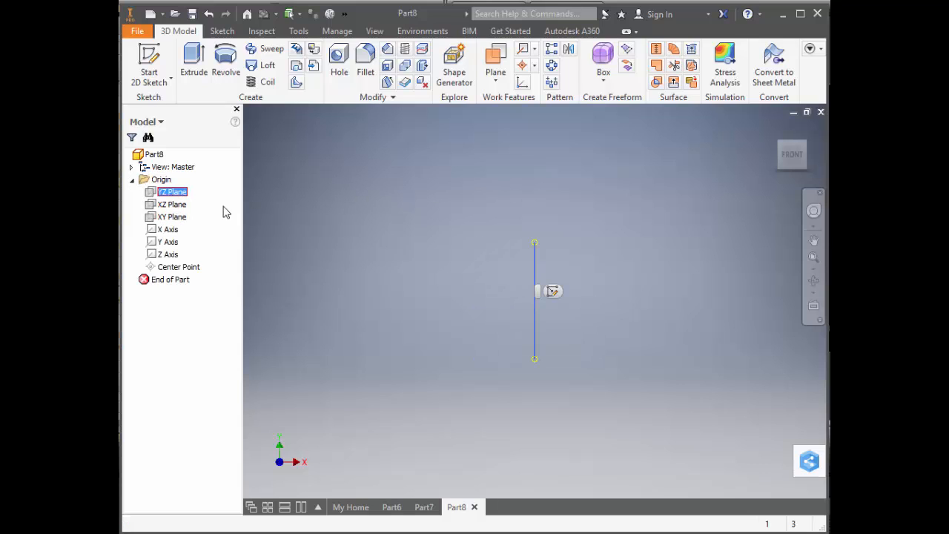
pyautogui.click(553, 291)
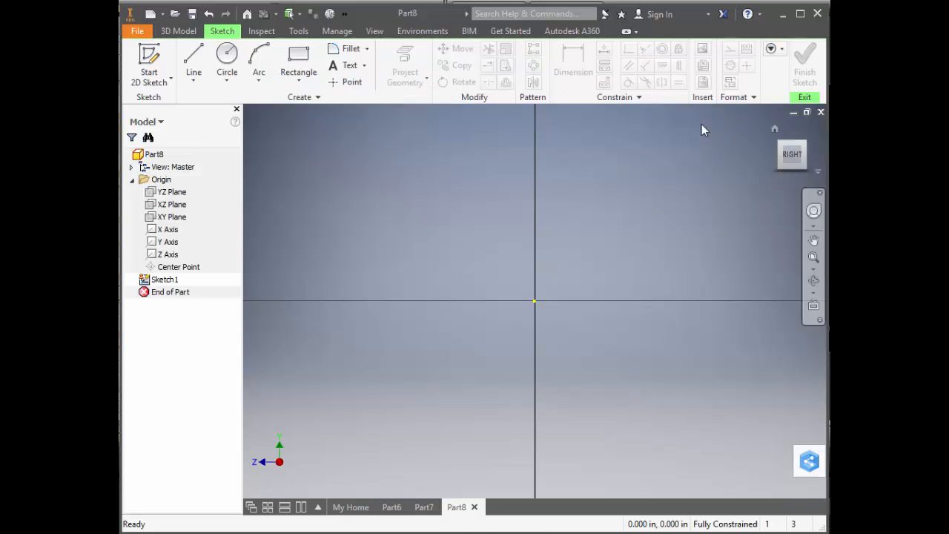
# - Draw a horizontal centerline about 1.48 in long, ending at the origin, as the revolve axis
pyautogui.click(193, 60)
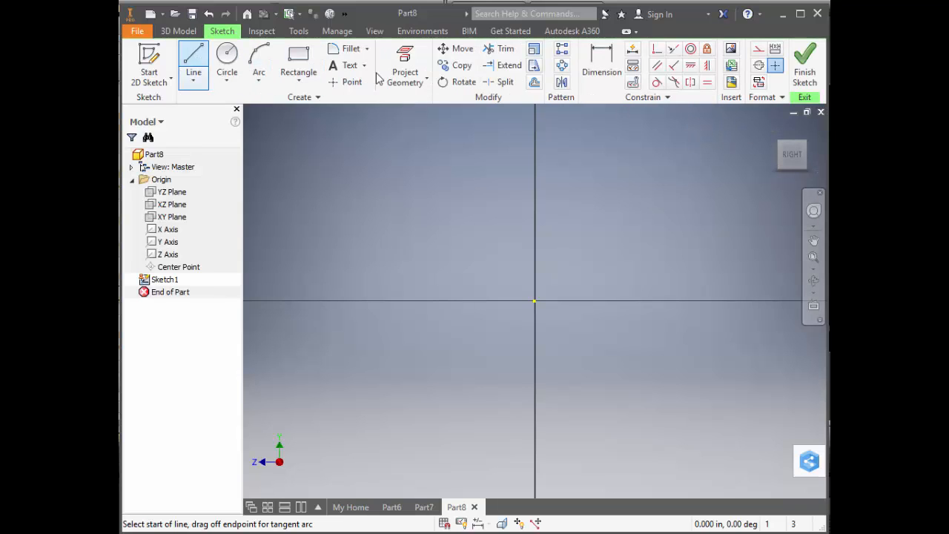
pyautogui.click(758, 67)
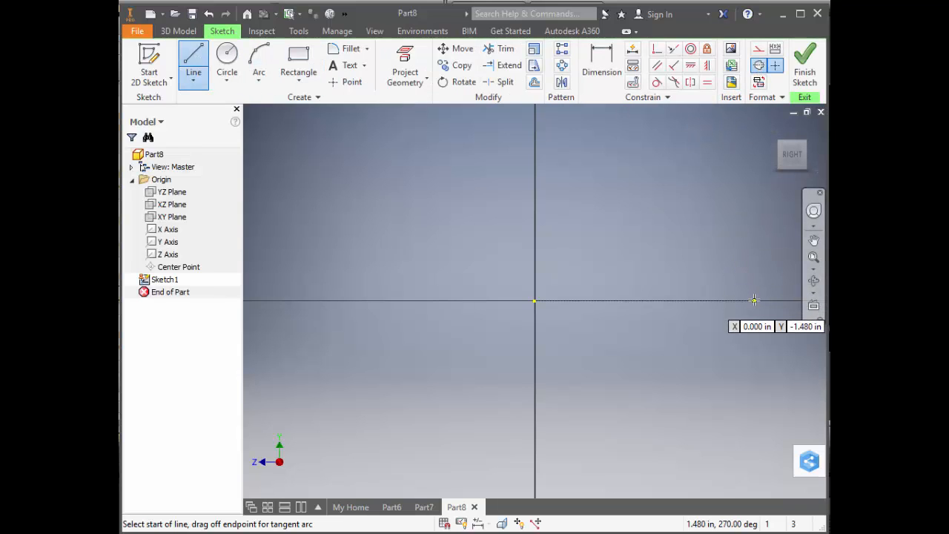
pyautogui.click(753, 300)
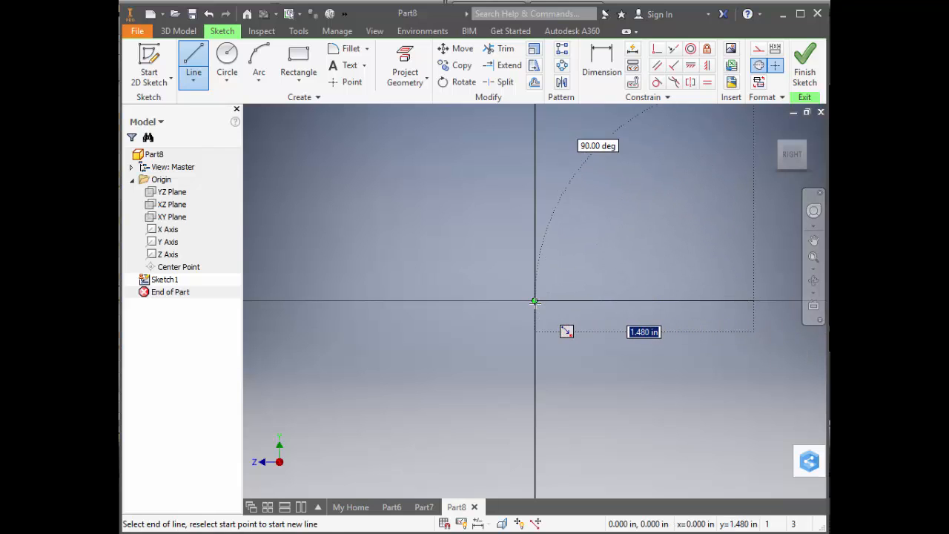
pyautogui.click(534, 300)
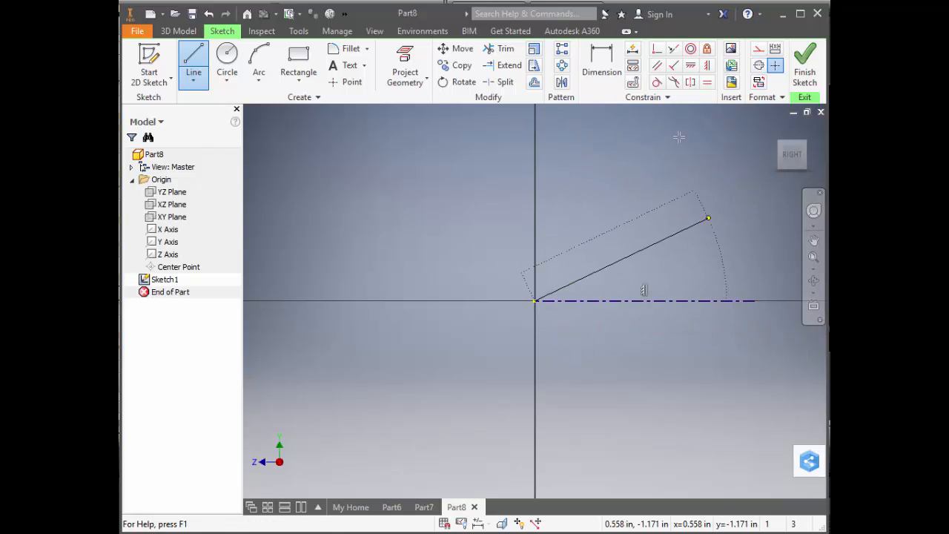
pyautogui.rightClick(588, 189)
pyautogui.click(621, 192)
# - Draw the outer edge from the vertical axis about 0.55 in above the centerline, including a groove about 0.16 in wide and 0.14 in deep
pyautogui.rightClick(561, 193)
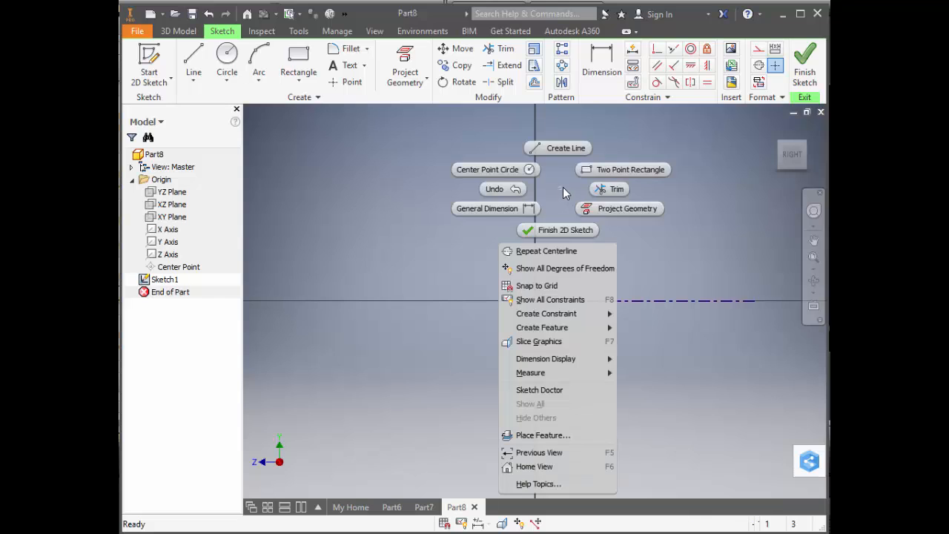
pyautogui.click(550, 147)
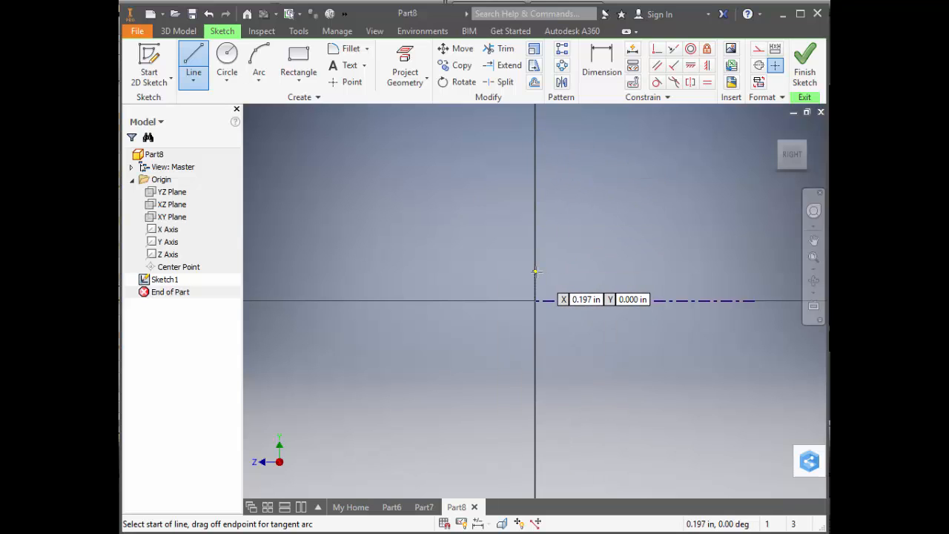
pyautogui.click(536, 217)
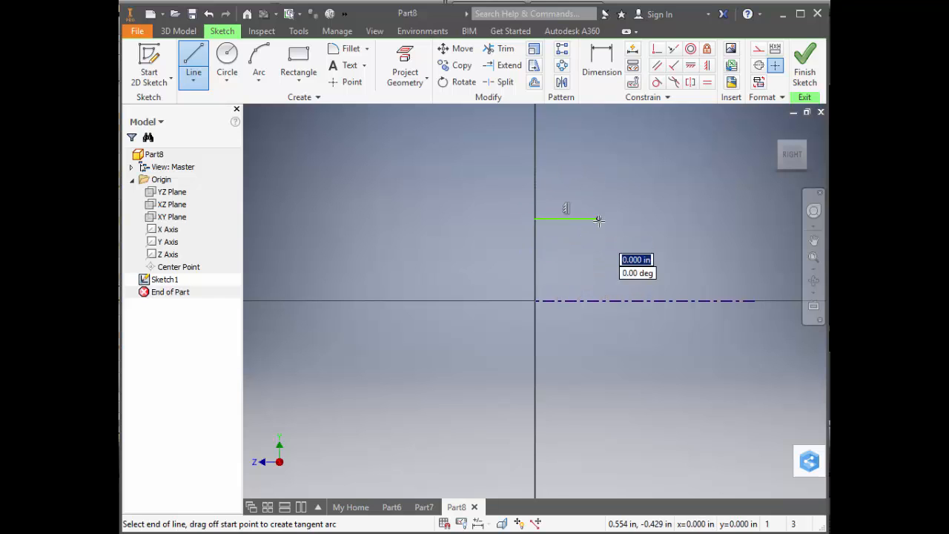
pyautogui.click(598, 218)
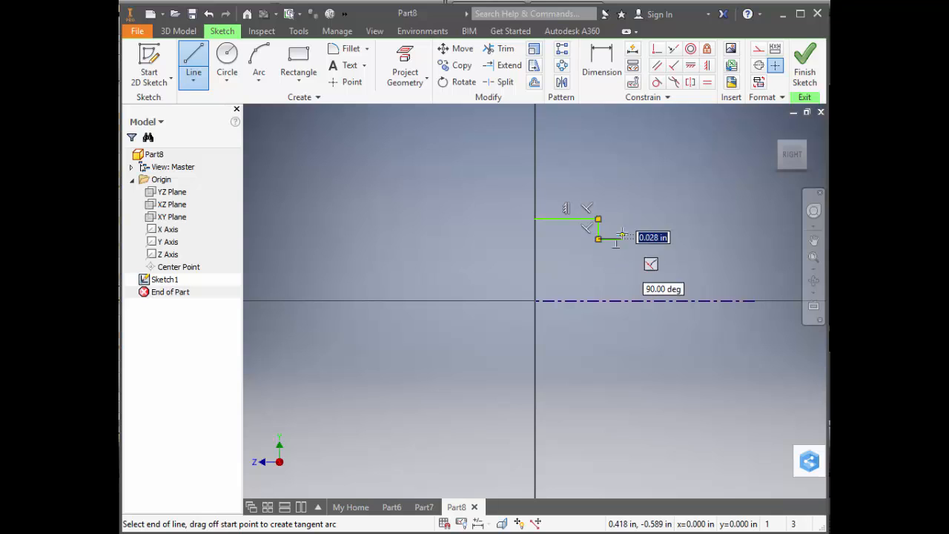
pyautogui.click(598, 239)
pyautogui.click(621, 239)
pyautogui.click(621, 219)
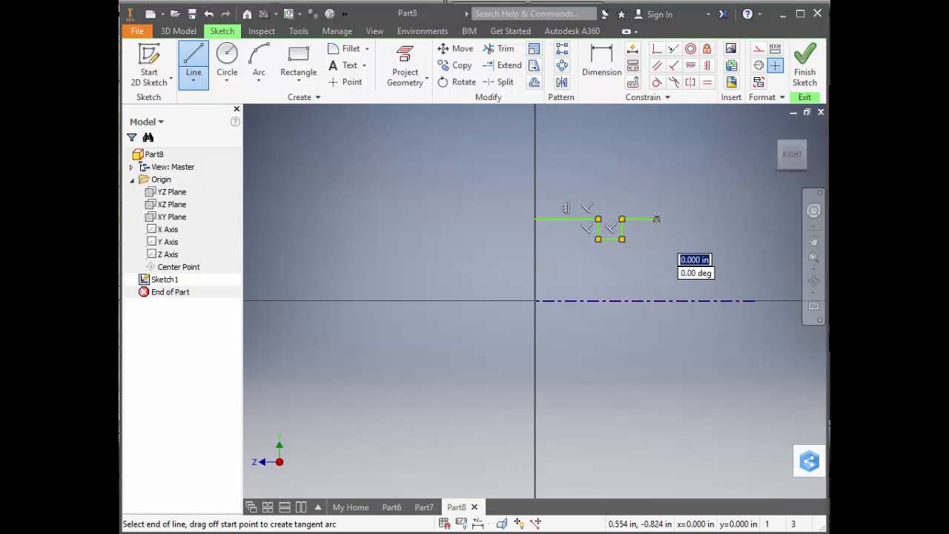
pyautogui.click(656, 219)
# - Continue the outer edge with two upward steps, reaching about 1.12 in above the centerline and 1.40 in from the vertical axis
pyautogui.click(656, 179)
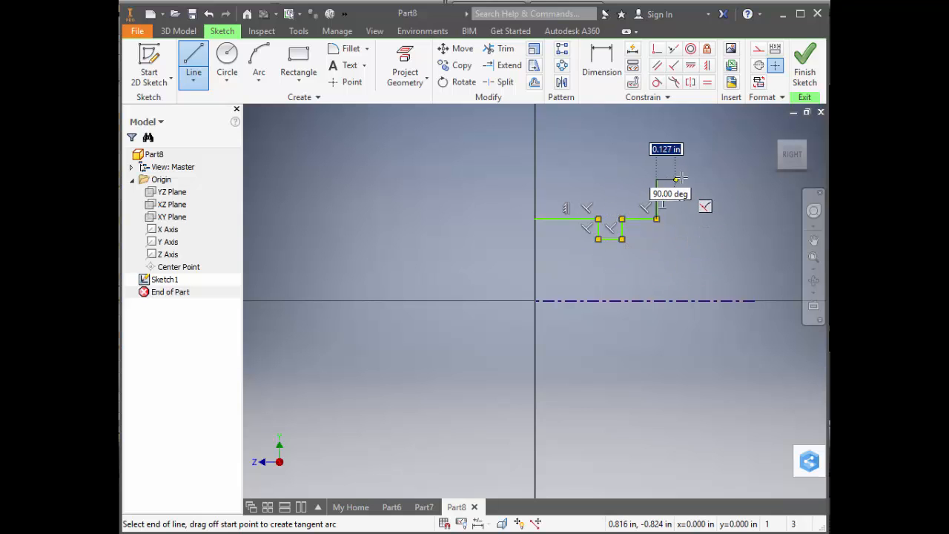
pyautogui.click(696, 136)
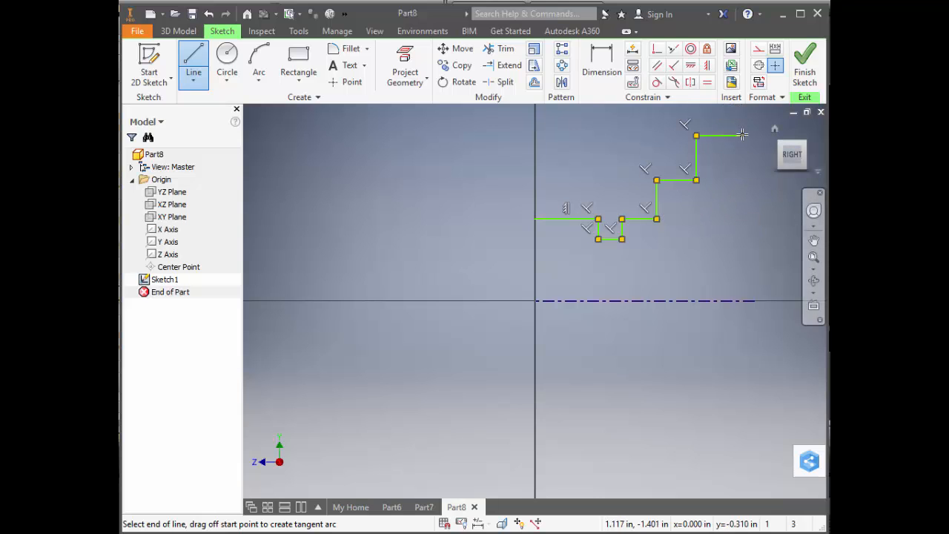
pyautogui.click(741, 136)
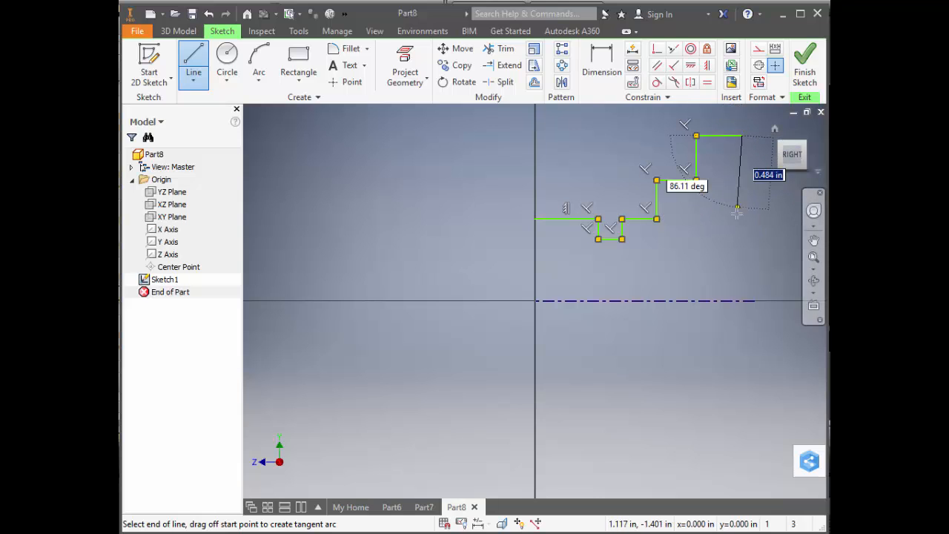
# - Draw the tall end face down to about 0.32 in above the centerline, followed by a recessed inner edge ending in a sloped segment
pyautogui.click(741, 253)
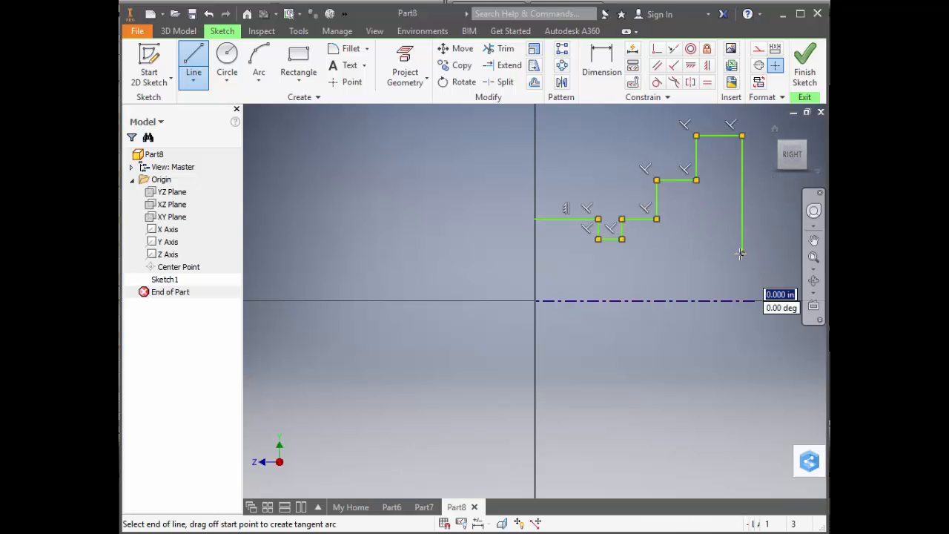
pyautogui.click(696, 254)
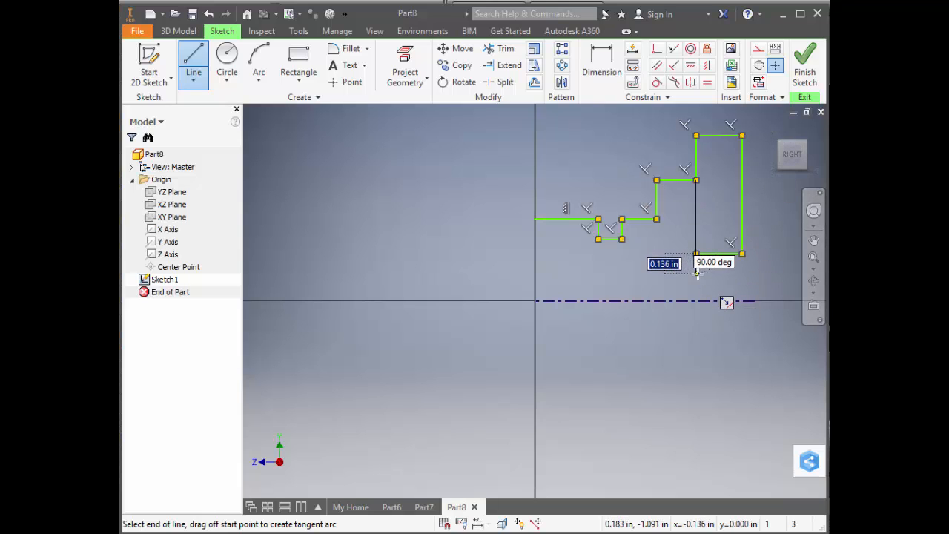
pyautogui.click(641, 273)
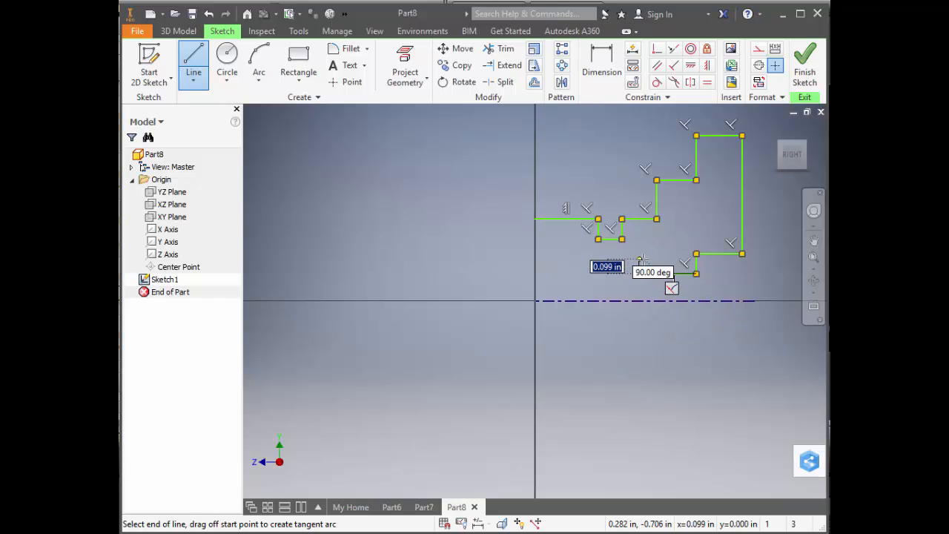
pyautogui.doubleClick(597, 273)
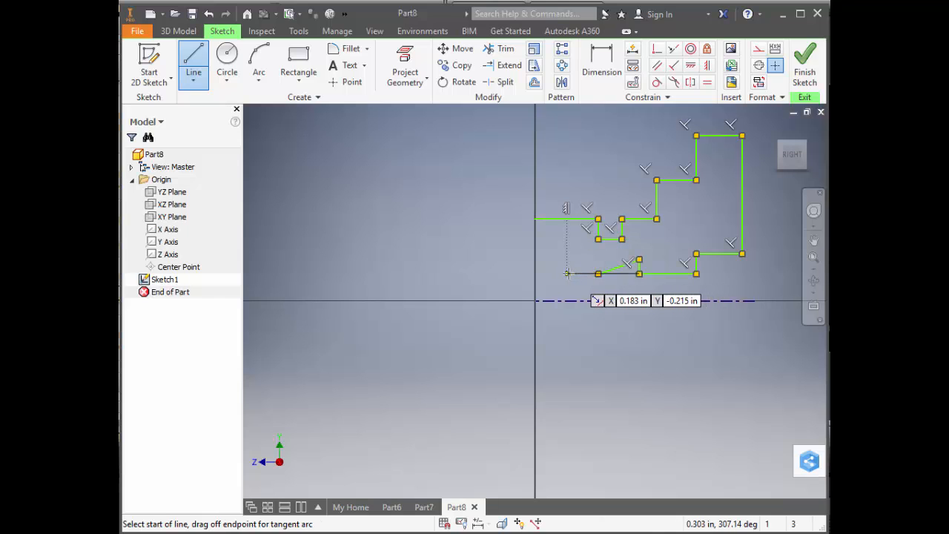
# - Draw an angled inner segment about 0.23 in long to the vertical axis and a vertical face up to the outer edge's start
pyautogui.click(533, 254)
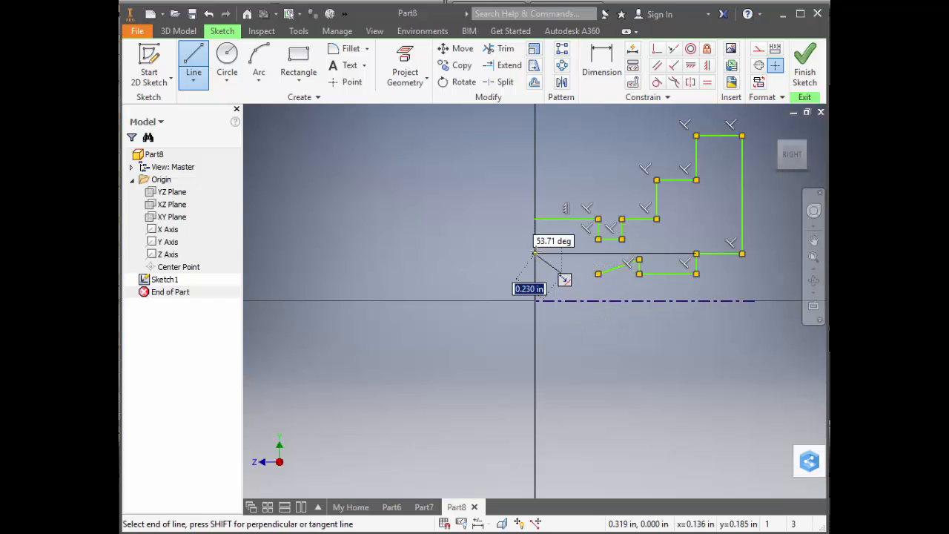
pyautogui.click(534, 254)
pyautogui.click(535, 218)
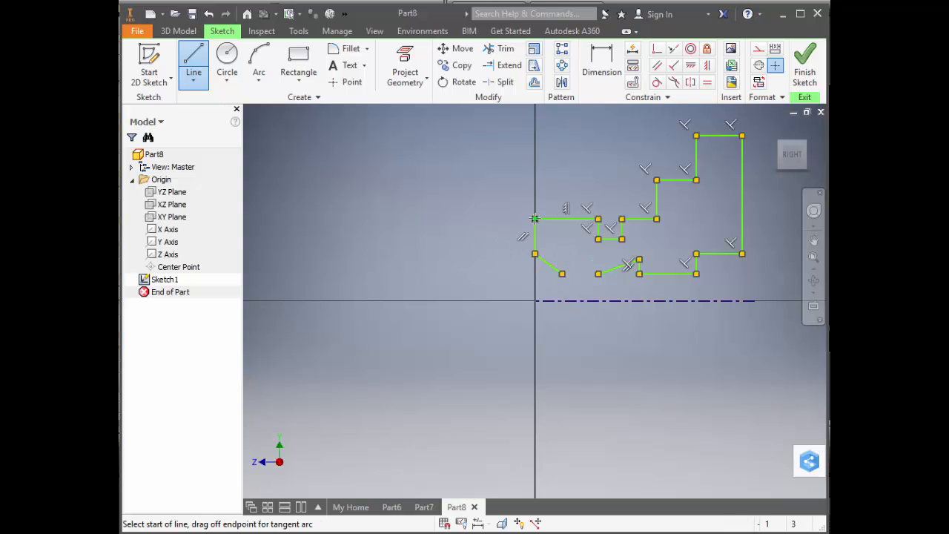
# - Close the hollow profile with a horizontal inner segment about 0.24 in long between the two sloped segments
pyautogui.click(562, 274)
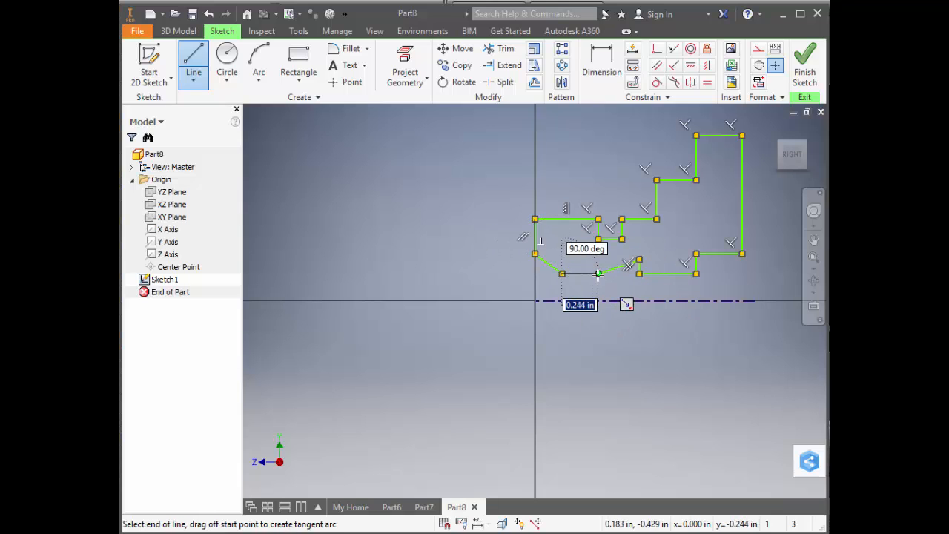
pyautogui.click(598, 273)
pyautogui.rightClick(602, 284)
pyautogui.click(665, 287)
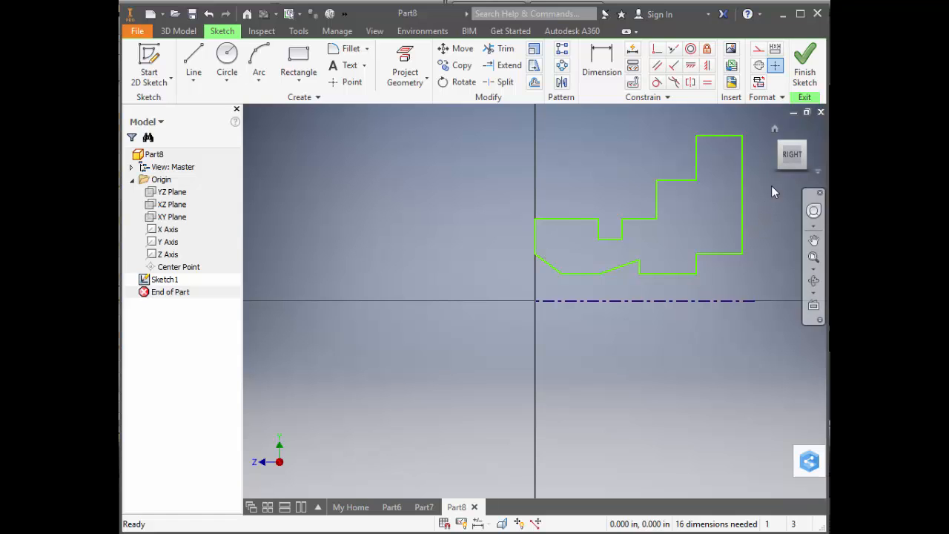
# - Finish the sketch and revolve the closed profile a full turn around the centerline
pyautogui.click(808, 68)
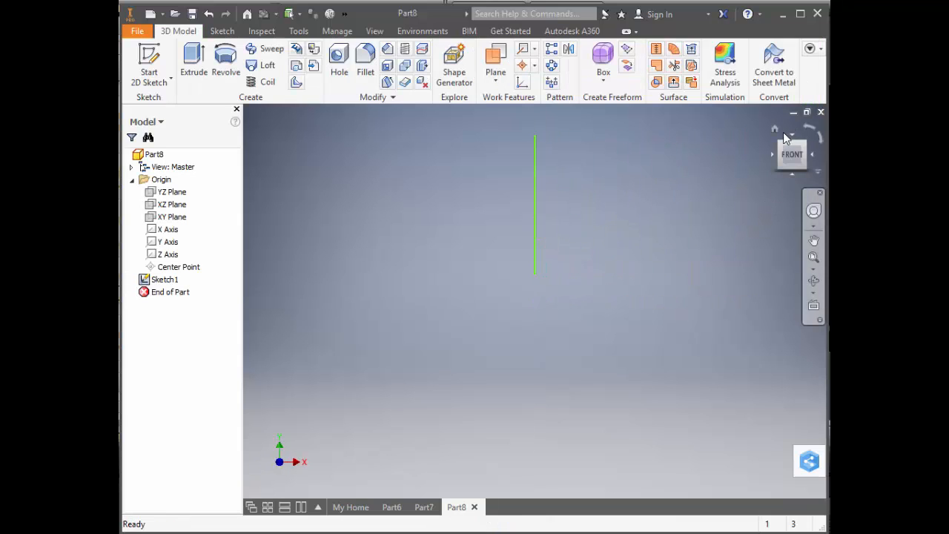
pyautogui.click(776, 134)
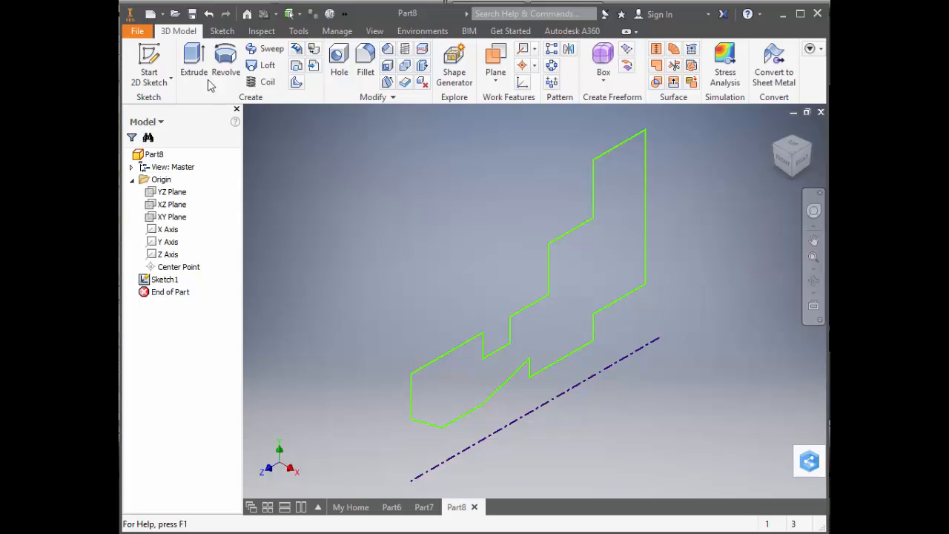
pyautogui.click(220, 59)
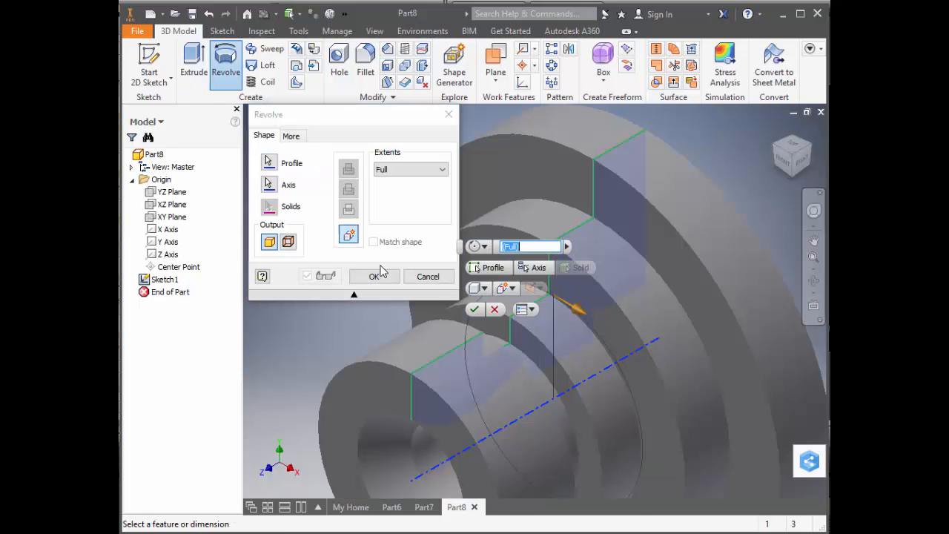
pyautogui.click(374, 276)
pyautogui.press('F6')
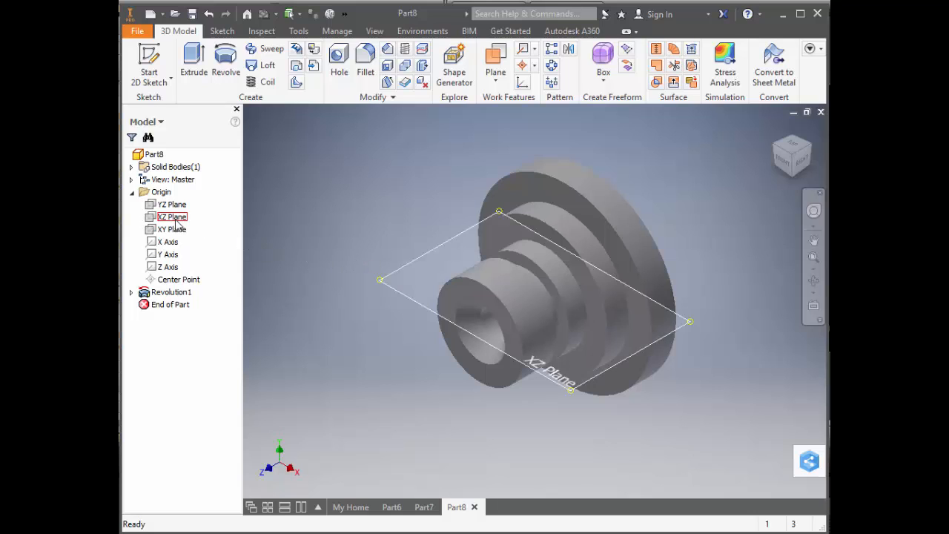
# - Create a half cross-section analysis through the YZ plane with a 0.000 in offset and view the cut interior
pyautogui.click(172, 205)
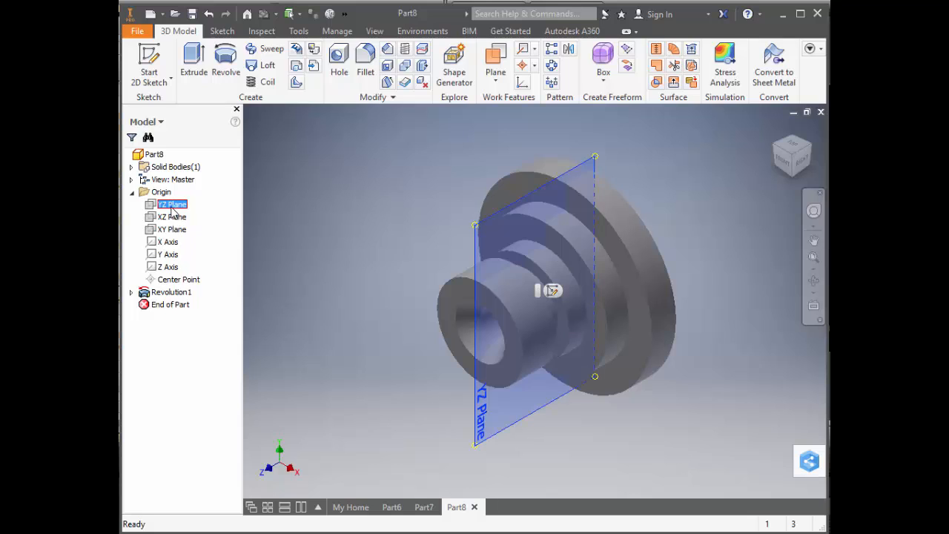
pyautogui.click(261, 31)
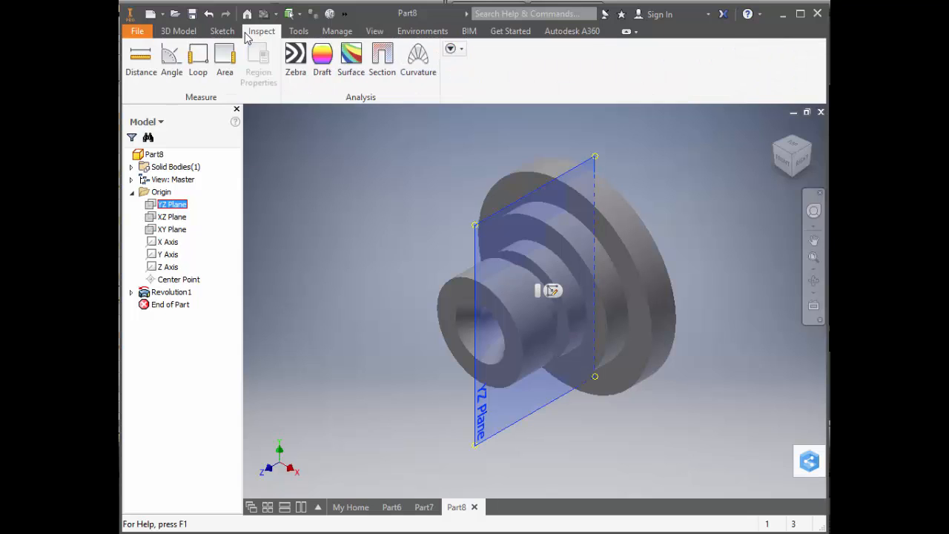
pyautogui.click(383, 64)
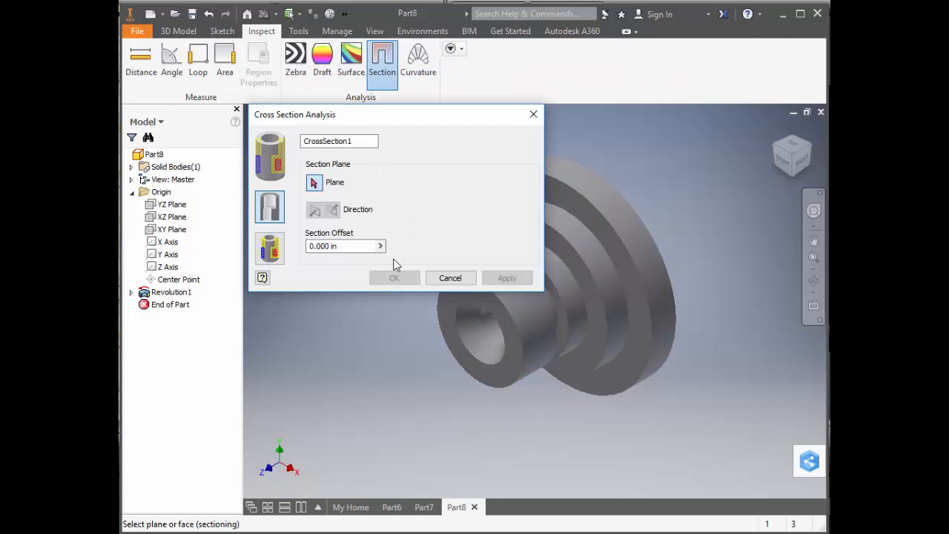
pyautogui.click(171, 204)
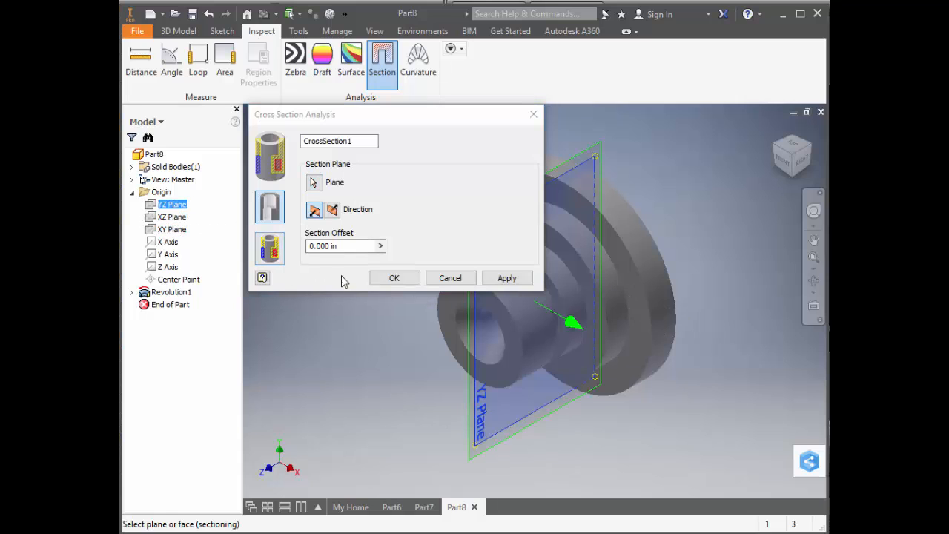
pyautogui.click(335, 212)
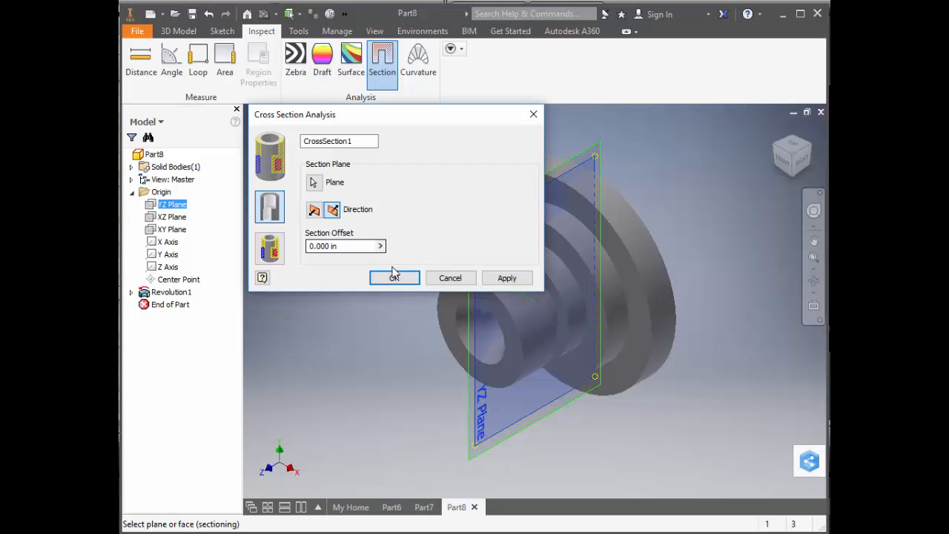
pyautogui.click(315, 211)
pyautogui.click(387, 276)
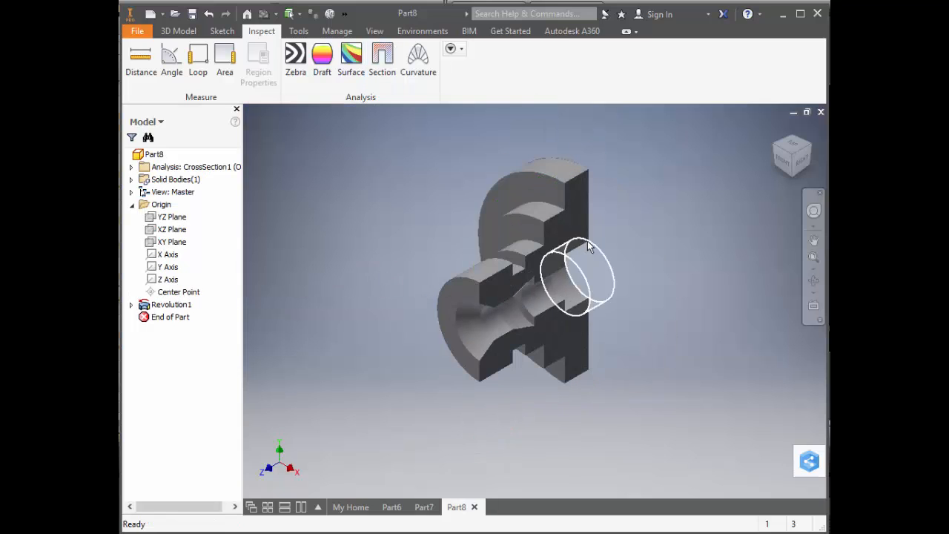
pyautogui.keyDown('shift'); pyautogui.moveTo(600, 330); pyautogui.dragTo(600, 330, button='middle'); pyautogui.keyUp('shift')
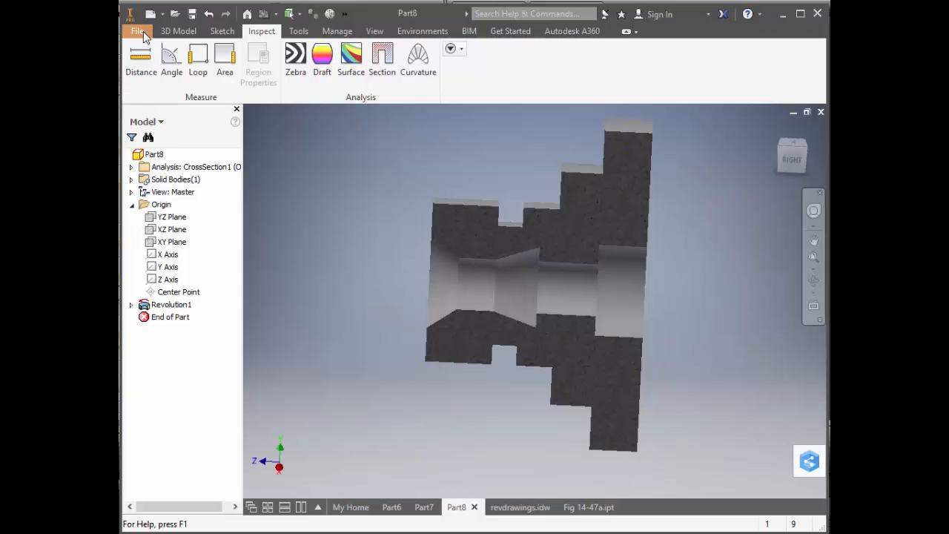
# - Create a new part from the Standard (in).ipt template and start a sketch on the YZ plane
pyautogui.click(141, 32)
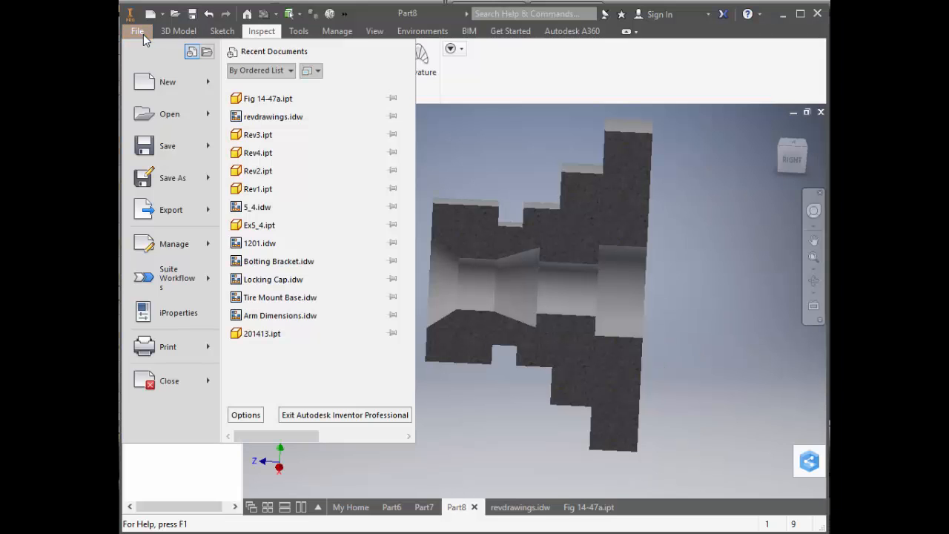
pyautogui.click(152, 80)
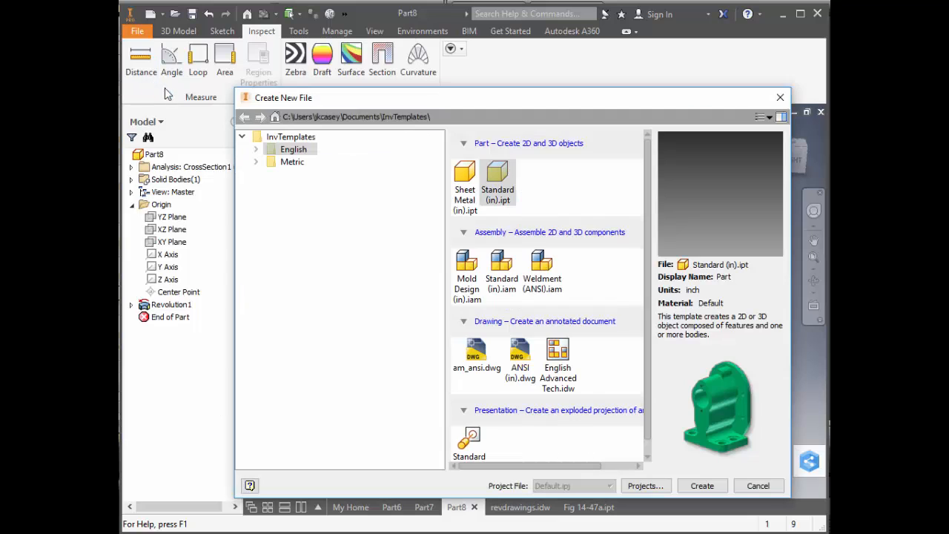
pyautogui.doubleClick(498, 180)
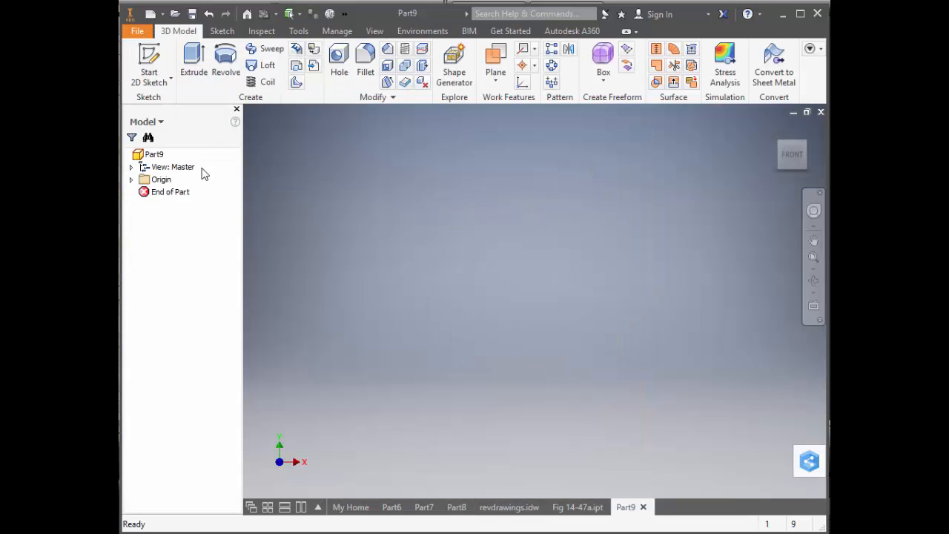
pyautogui.click(131, 179)
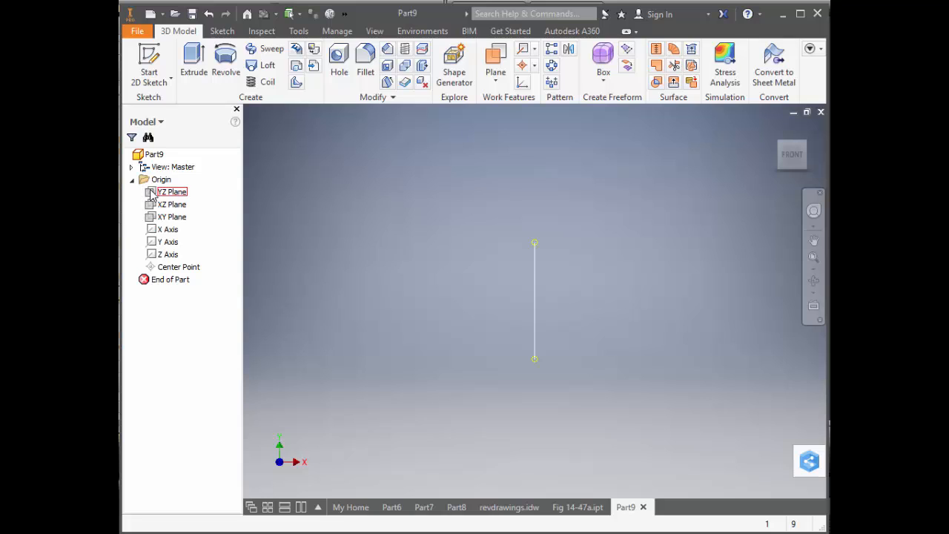
pyautogui.click(152, 193)
pyautogui.click(554, 292)
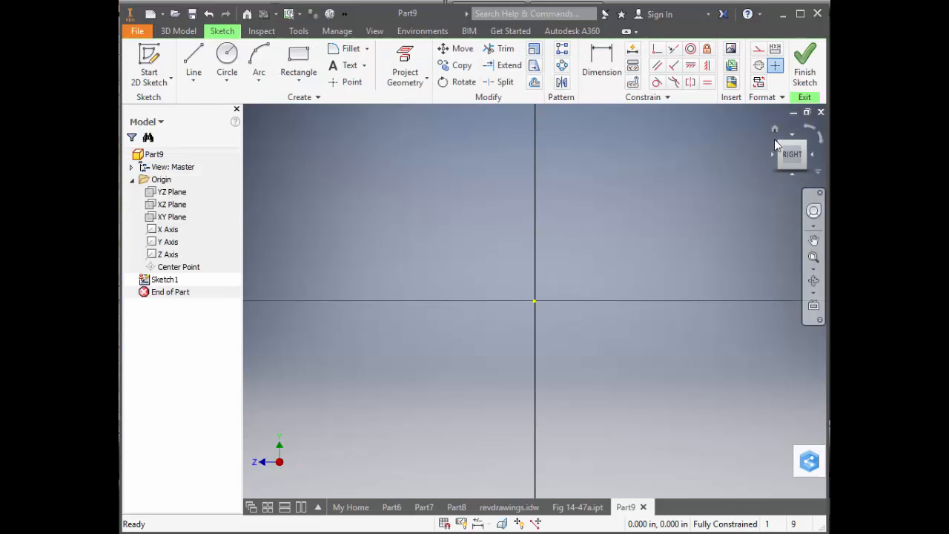
# - Draw a horizontal centerline about 1.56 in long from the origin, and switch the centerline format off again
pyautogui.click(191, 59)
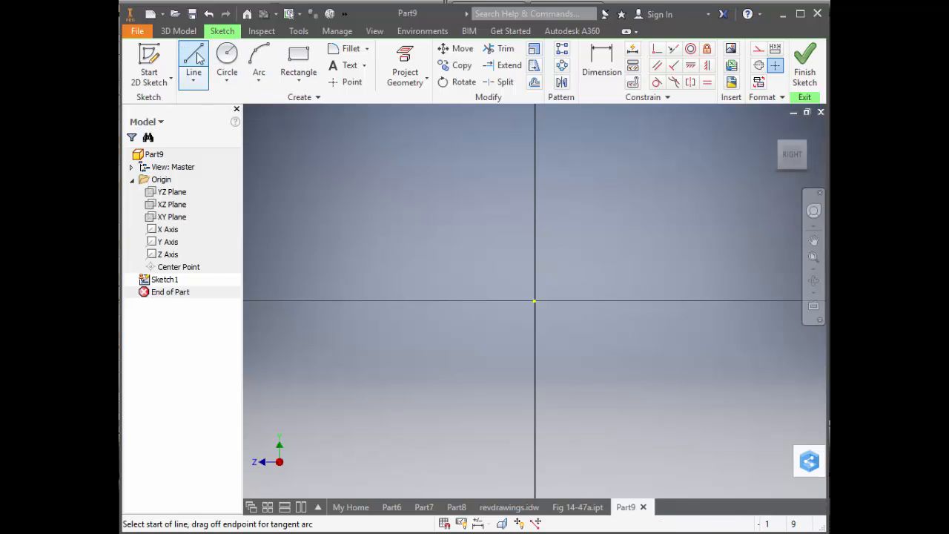
pyautogui.click(758, 66)
pyautogui.click(533, 301)
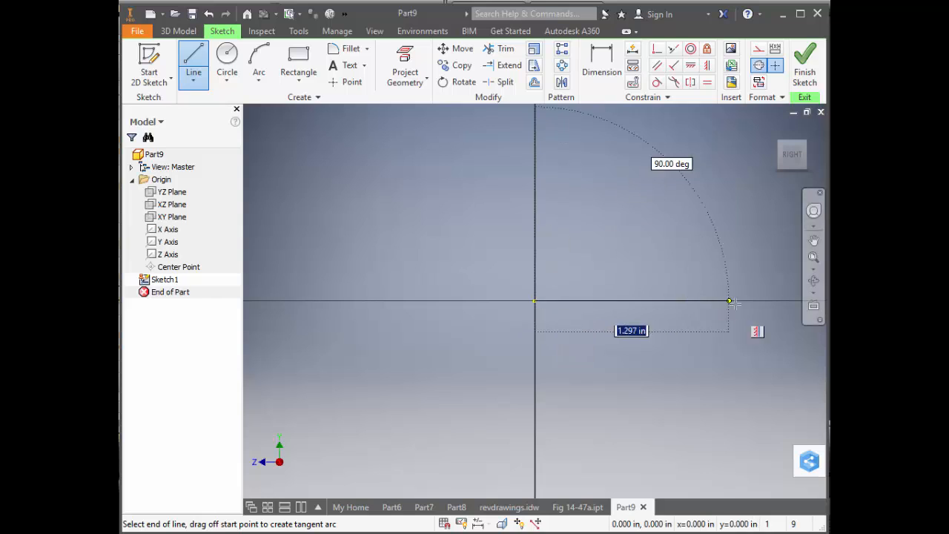
pyautogui.click(765, 301)
pyautogui.rightClick(765, 303)
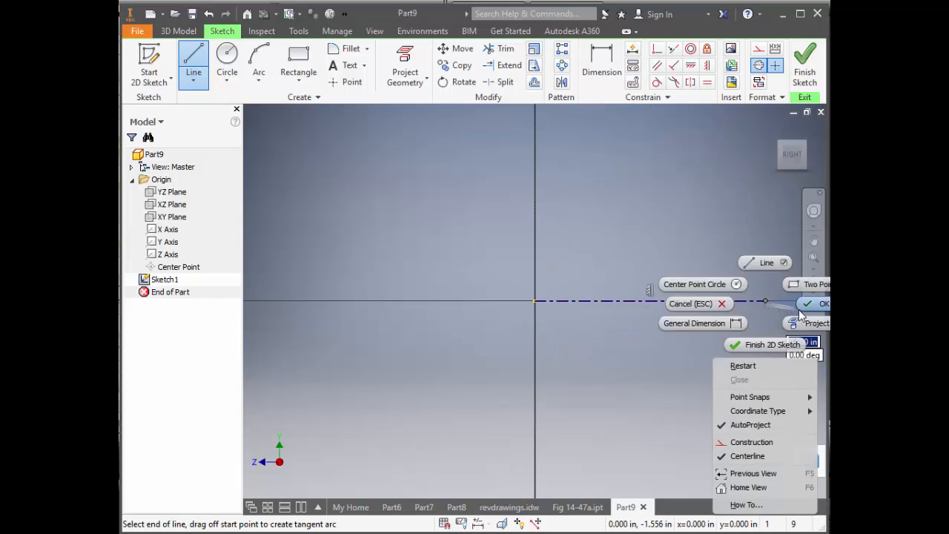
pyautogui.click(802, 304)
pyautogui.click(759, 65)
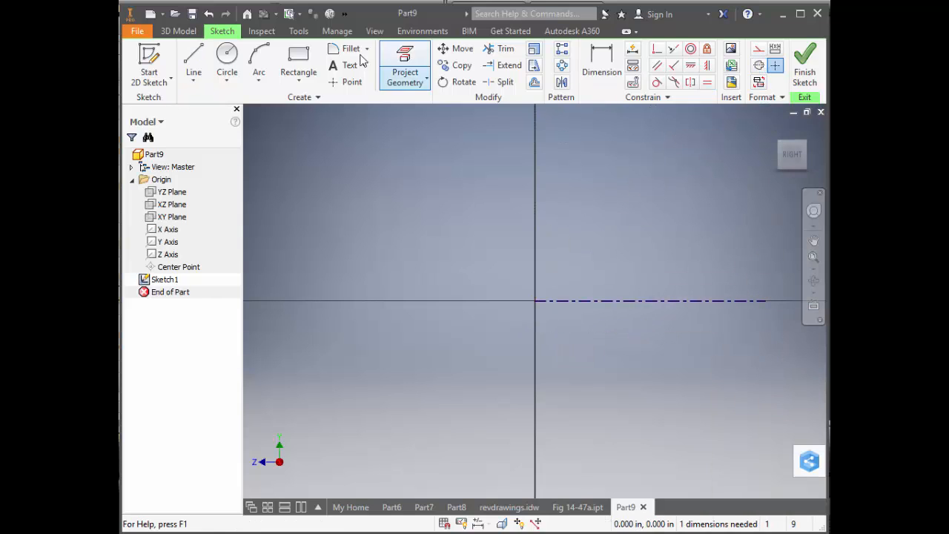
# - Draw the profile from the origin up about 0.10 in, stepping to about 0.16 in high and reaching about 0.69 in along the centerline
pyautogui.click(193, 63)
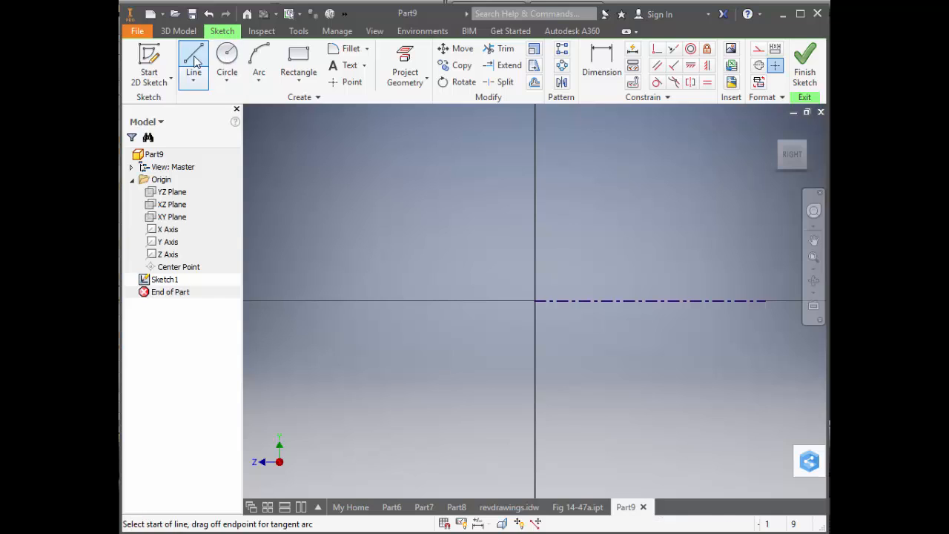
pyautogui.click(534, 300)
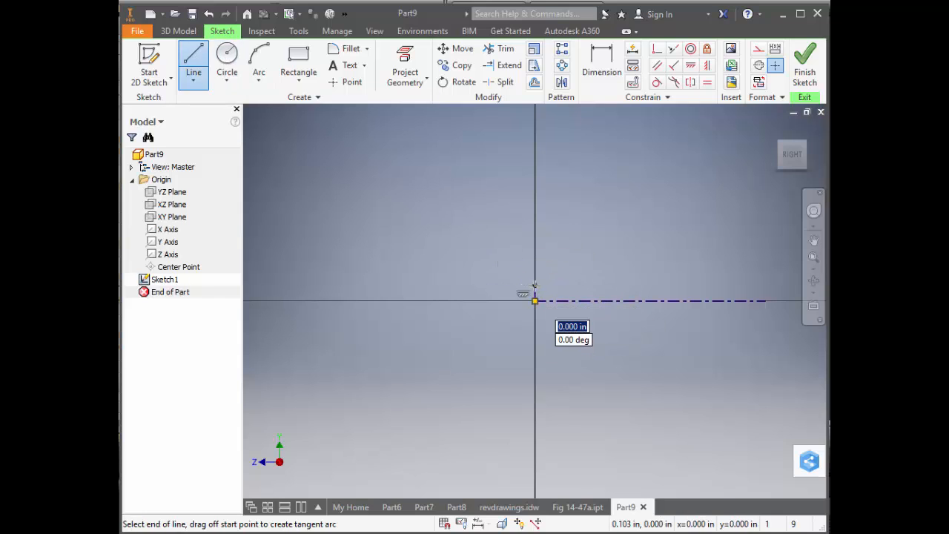
pyautogui.click(570, 285)
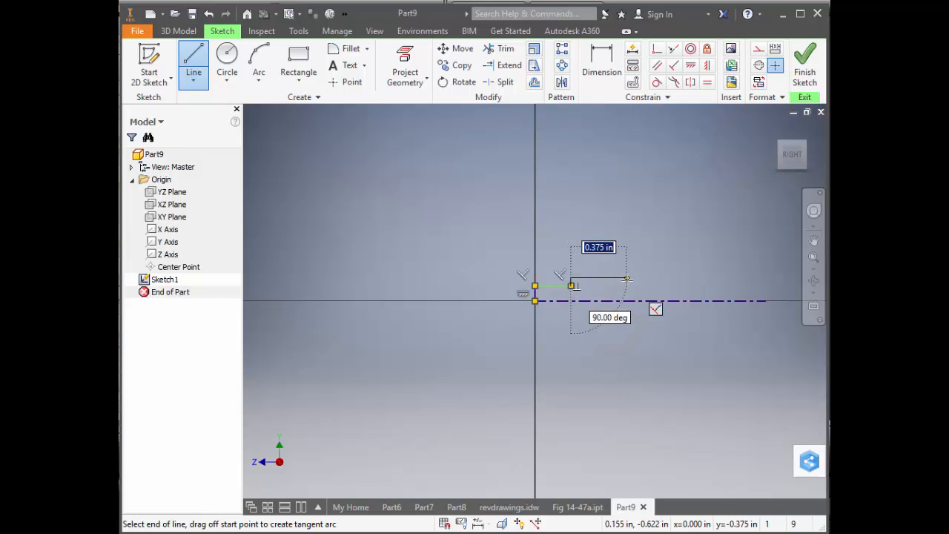
pyautogui.click(637, 278)
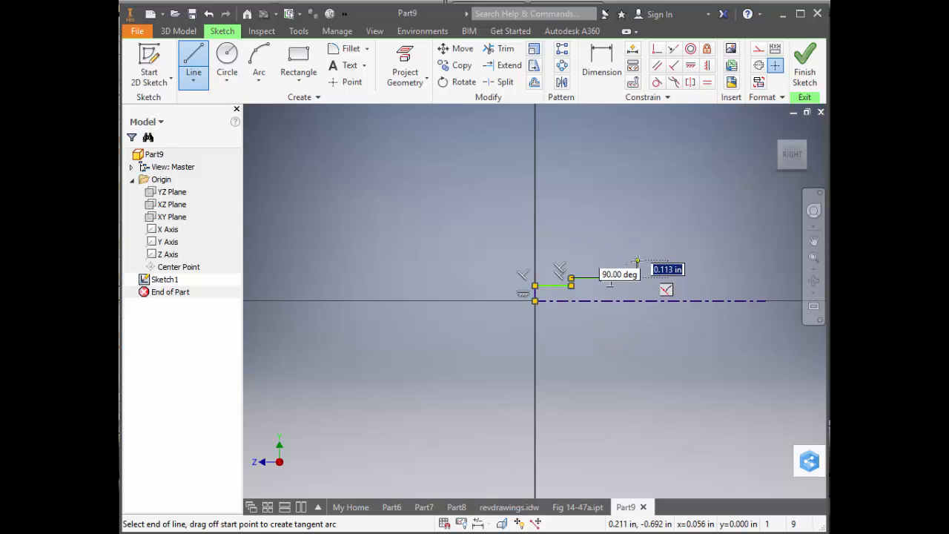
# - Continue the profile with a collar about 0.09 in wide and 0.12 in high, a short horizontal segment and a rising slope about 0.42 in long
pyautogui.click(637, 261)
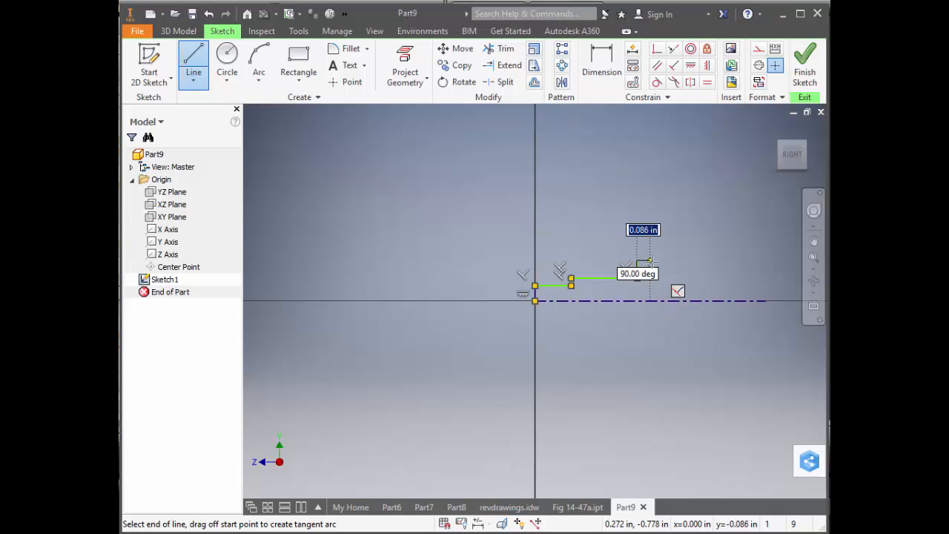
pyautogui.click(650, 261)
pyautogui.click(651, 278)
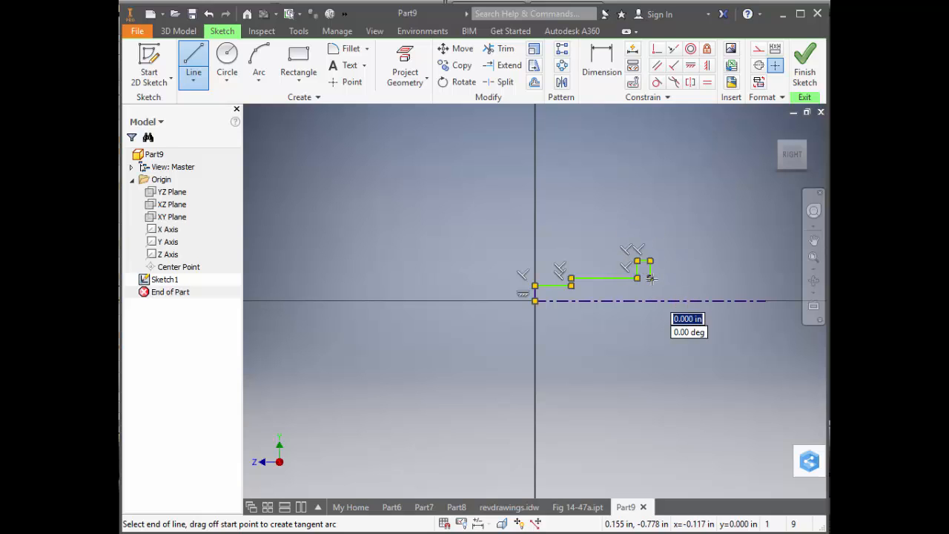
pyautogui.click(678, 277)
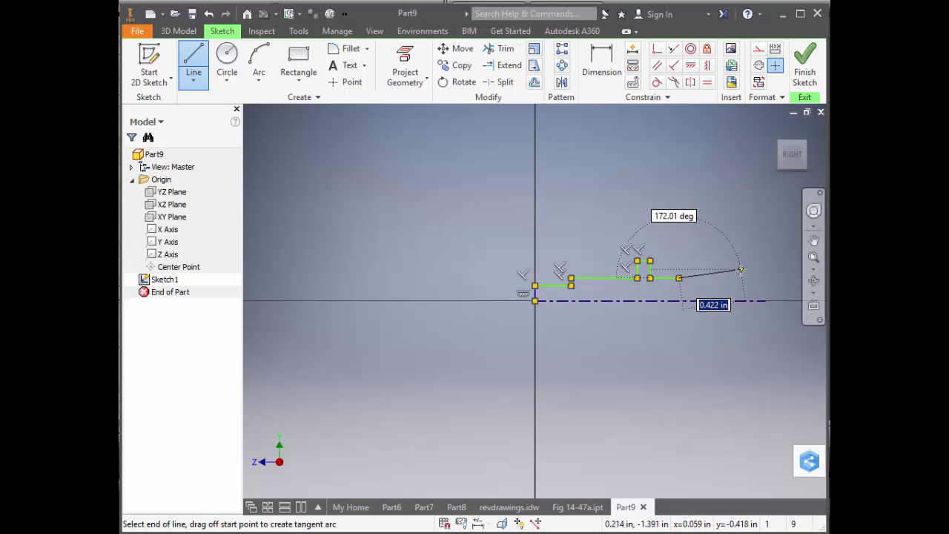
pyautogui.click(740, 269)
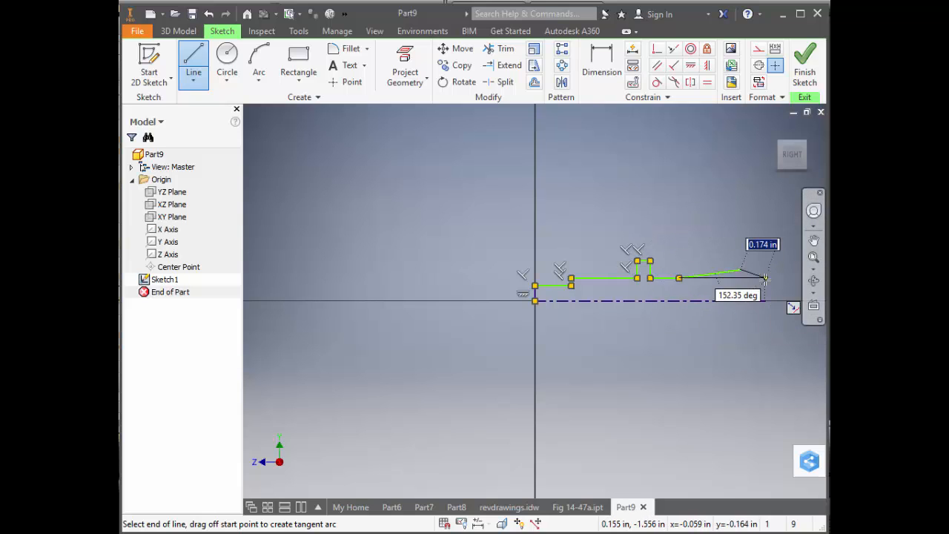
# - Draw a 90-degree tangent arc of about 0.18 in radius from the sloped line's end down toward the centerline
pyautogui.click(263, 86)
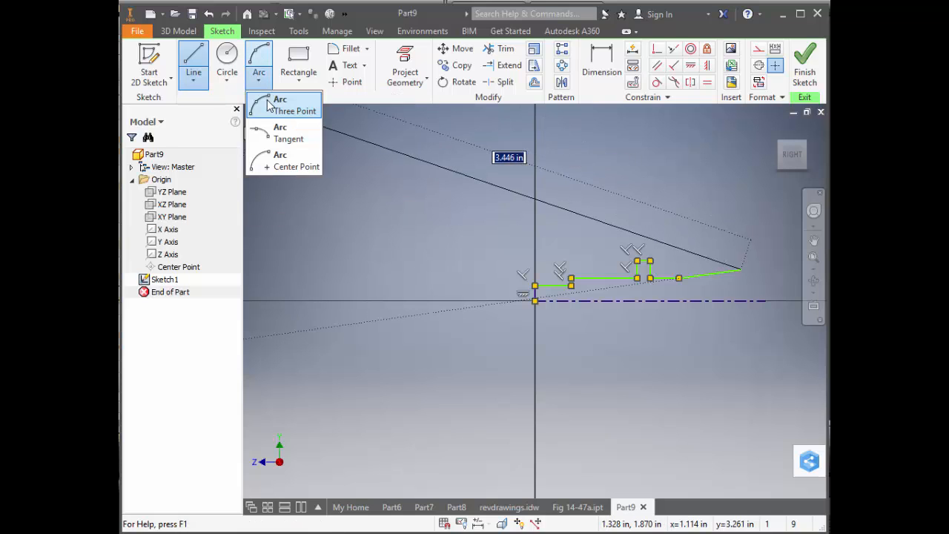
pyautogui.click(286, 134)
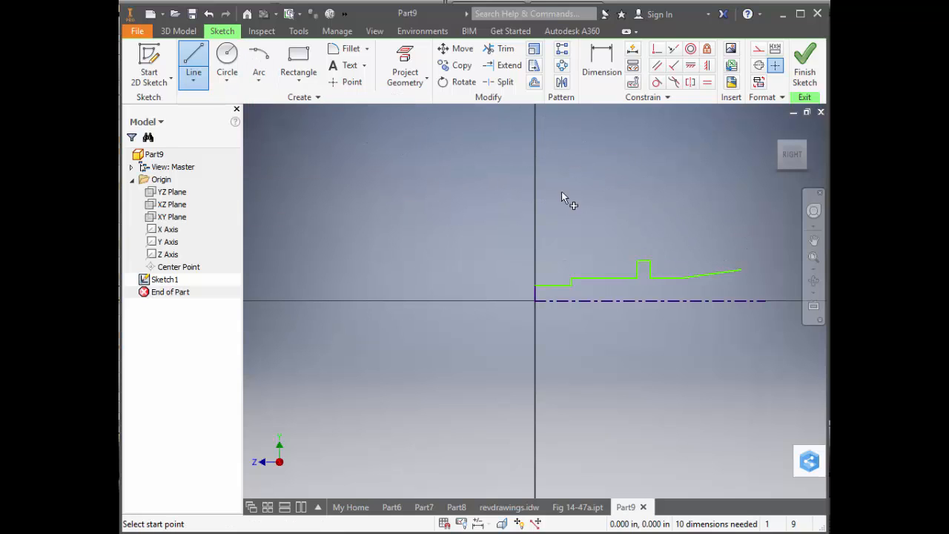
pyautogui.click(741, 269)
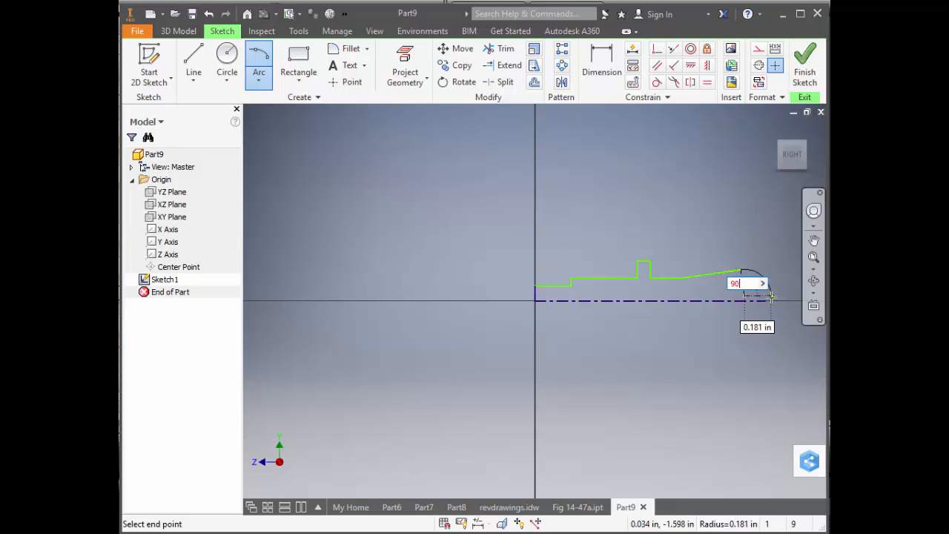
pyautogui.click(771, 295)
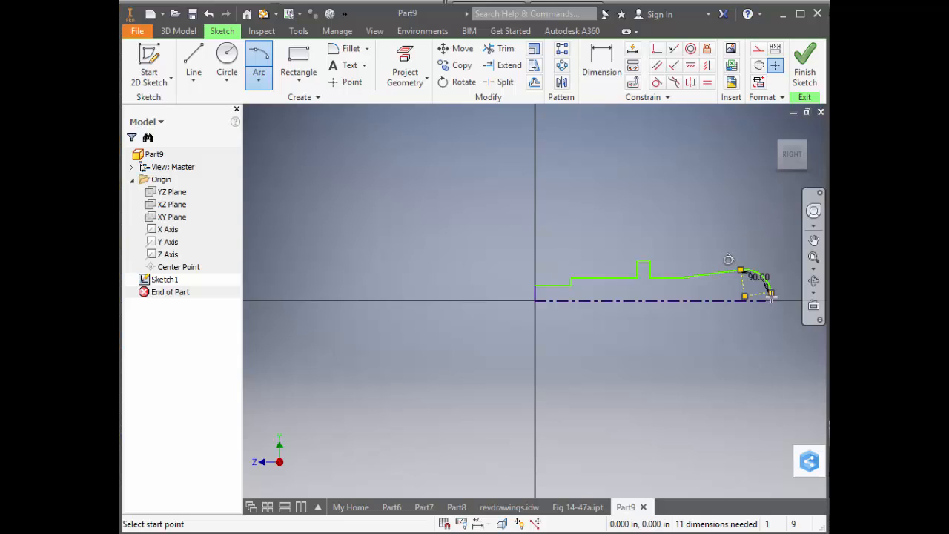
pyautogui.scroll(5, 771, 295)
pyautogui.moveTo(737, 299); pyautogui.dragTo(636, 275, button='middle')
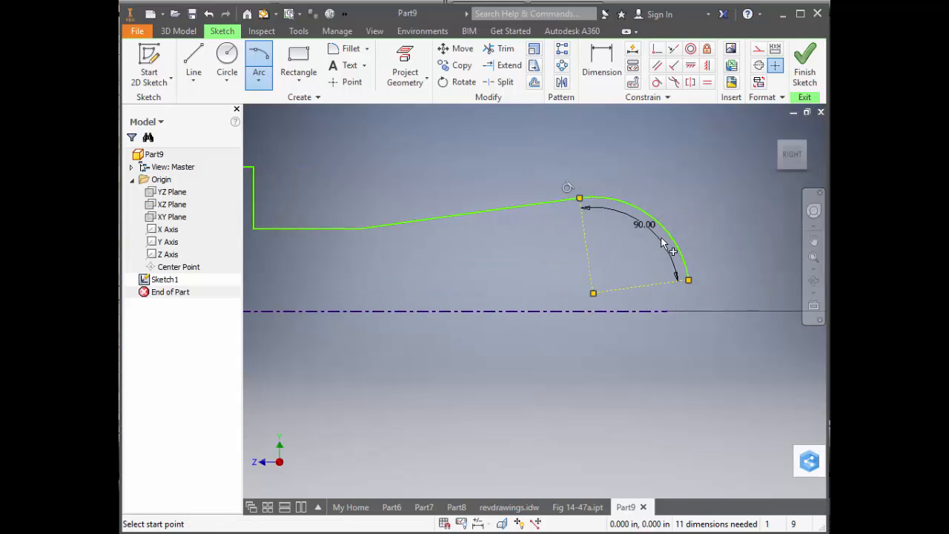
# - Constrain the arc's center point and its lower endpoint coincident with the horizontal centerline, and end the constraint command
pyautogui.rightClick(664, 244)
pyautogui.click(713, 241)
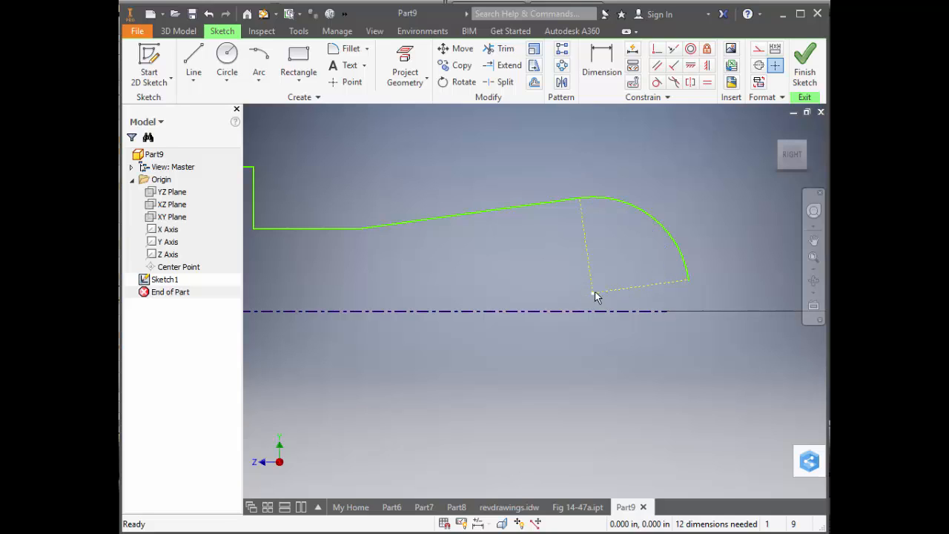
pyautogui.click(657, 48)
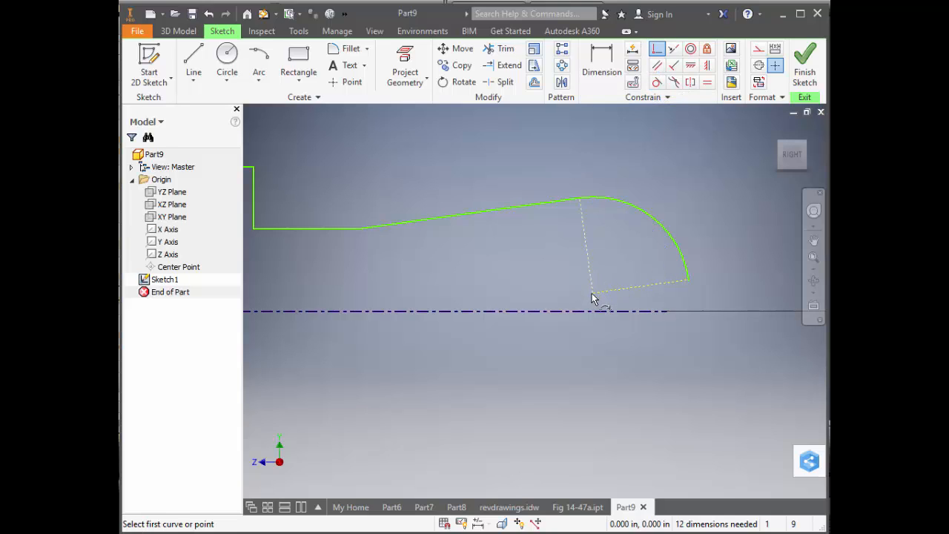
pyautogui.click(591, 296)
pyautogui.click(593, 312)
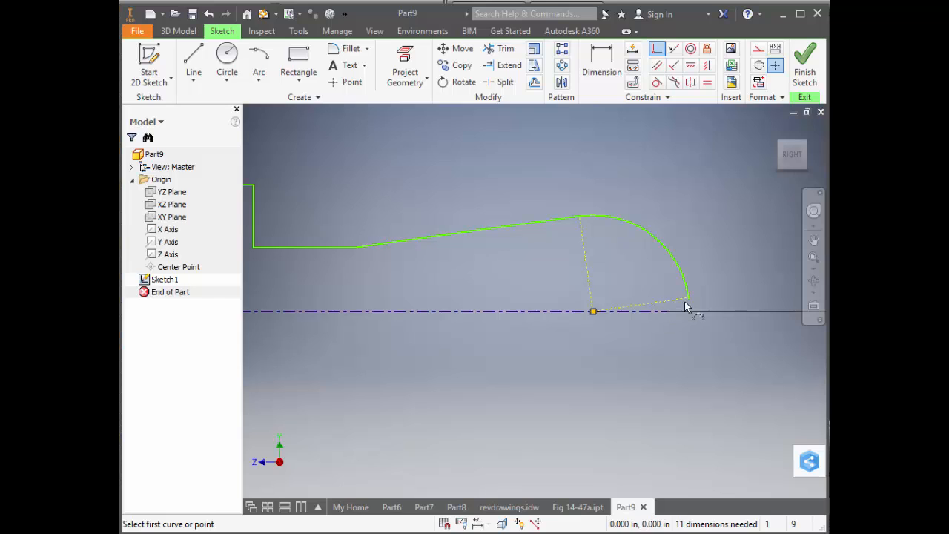
pyautogui.click(689, 301)
pyautogui.click(662, 311)
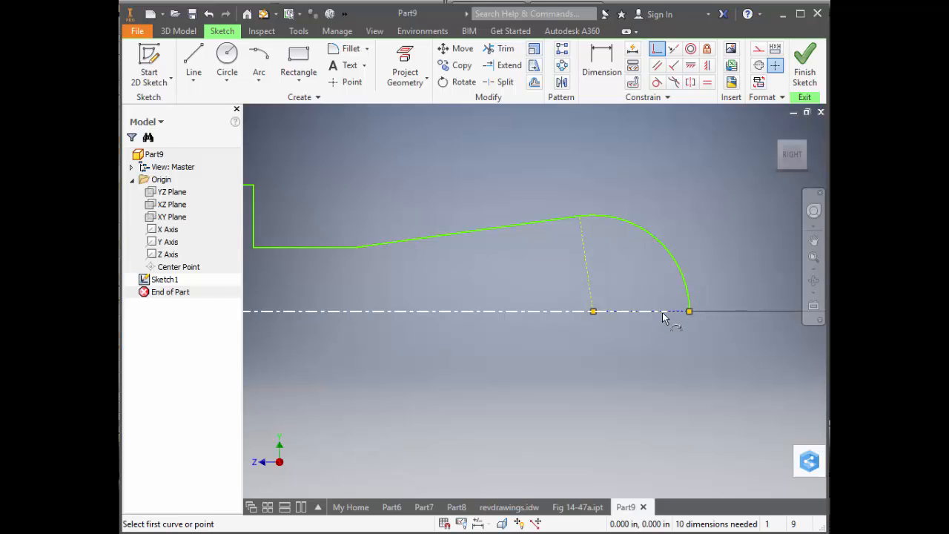
pyautogui.scroll(-1, 713, 281)
pyautogui.rightClick(710, 280)
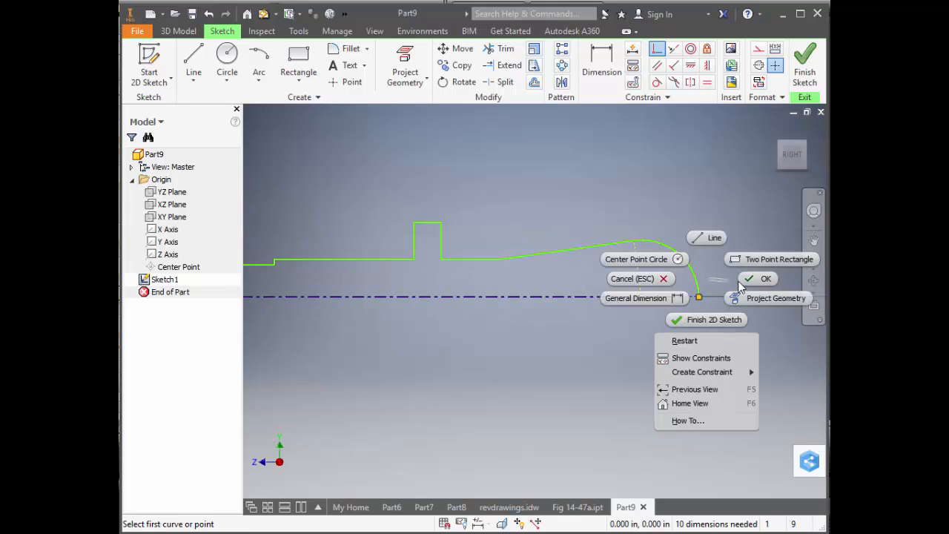
pyautogui.click(634, 277)
# - Extend the free end of the centerline to meet the arc's lower endpoint
pyautogui.click(682, 297)
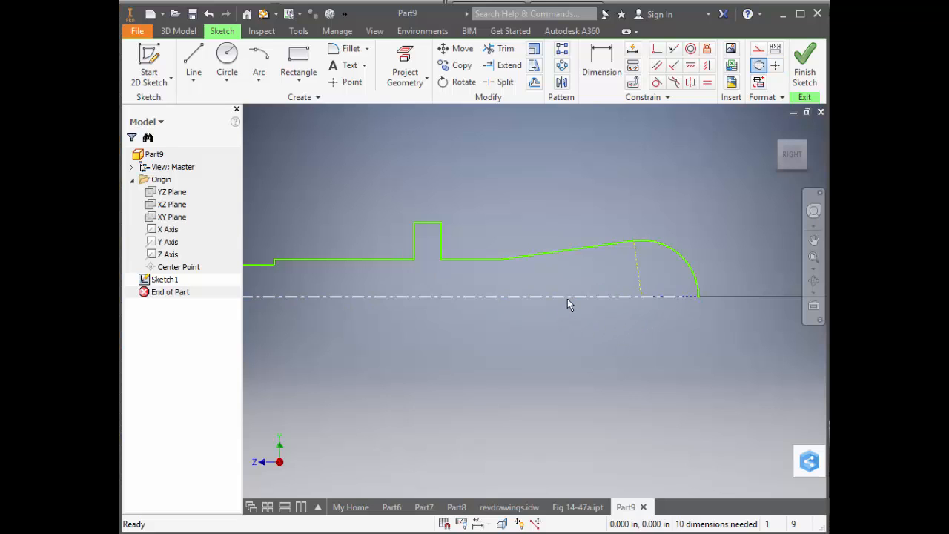
pyautogui.moveTo(696, 298); pyautogui.dragTo(699, 297)
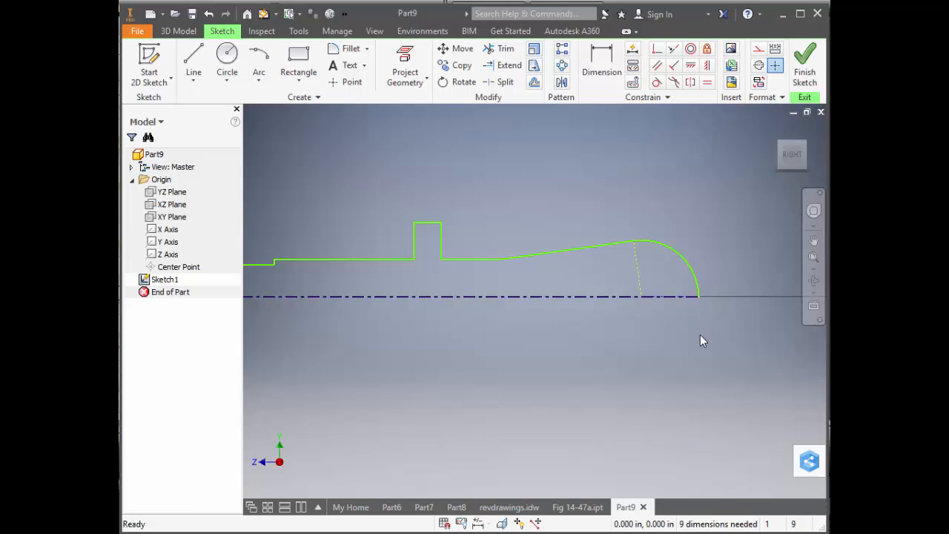
pyautogui.press('Home')
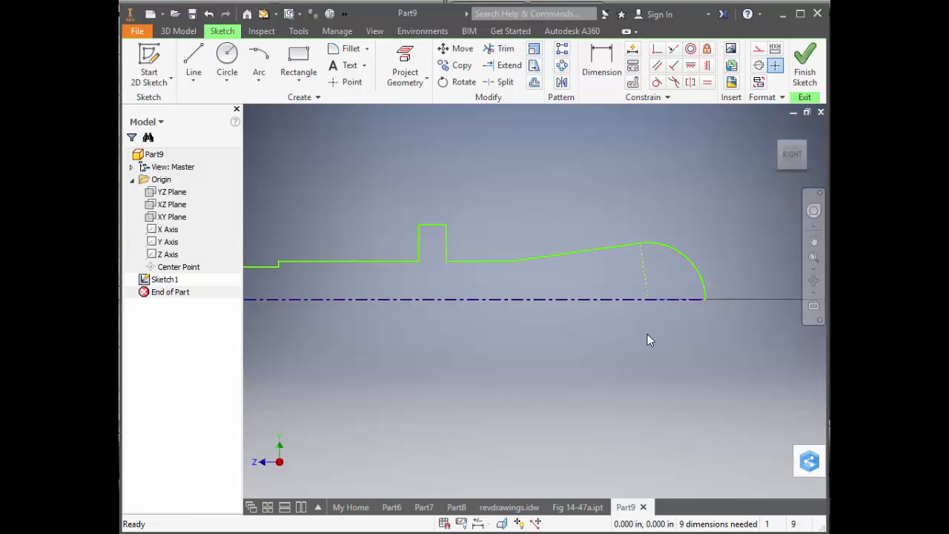
pyautogui.scroll(-3, 636, 350)
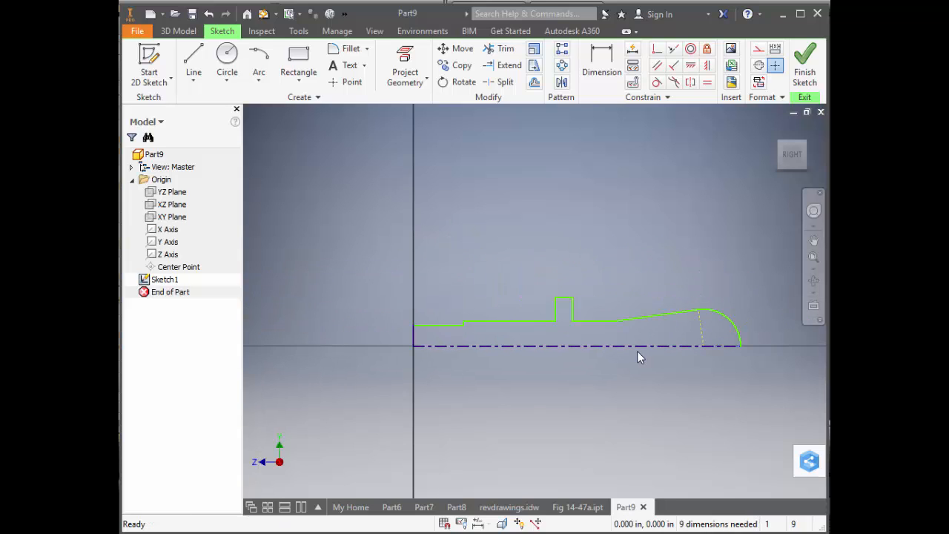
# - Move the first horizontal profile segment nearest the origin slightly closer to the centerline, making the step beside it deeper
pyautogui.scroll(3, 478, 352)
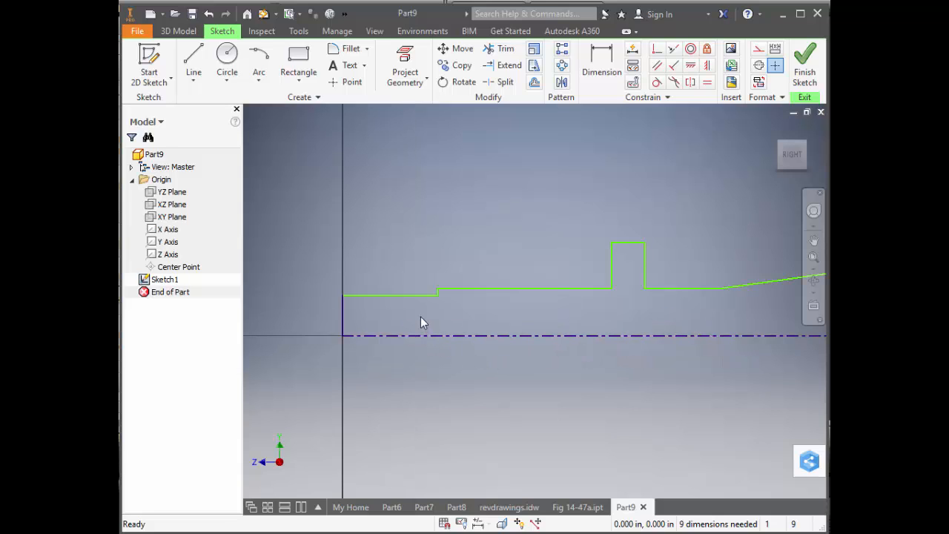
pyautogui.moveTo(416, 300); pyautogui.dragTo(416, 306)
pyautogui.scroll(-3, 447, 364)
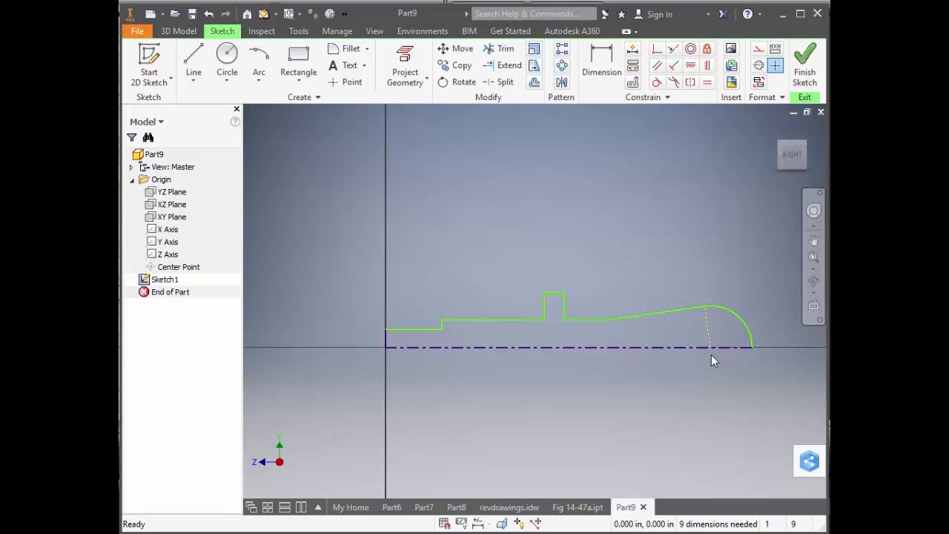
pyautogui.click(748, 333)
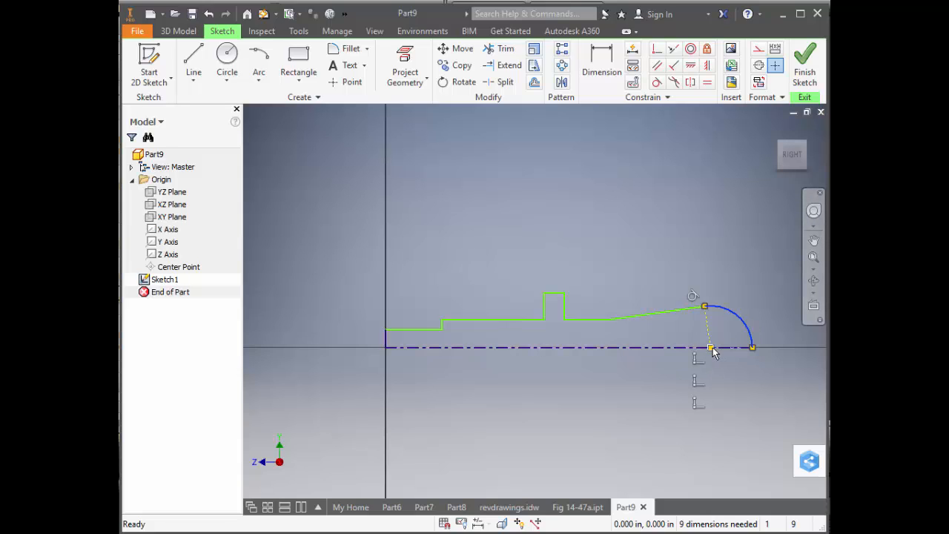
pyautogui.click(719, 381)
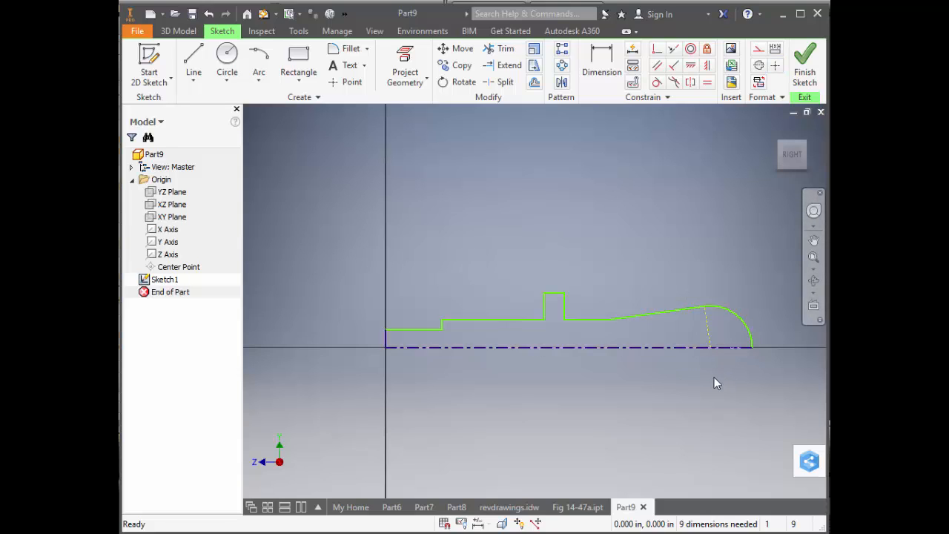
# - Finish the sketch and revolve the closed profile fully around the centerline into a solid handle
pyautogui.click(802, 74)
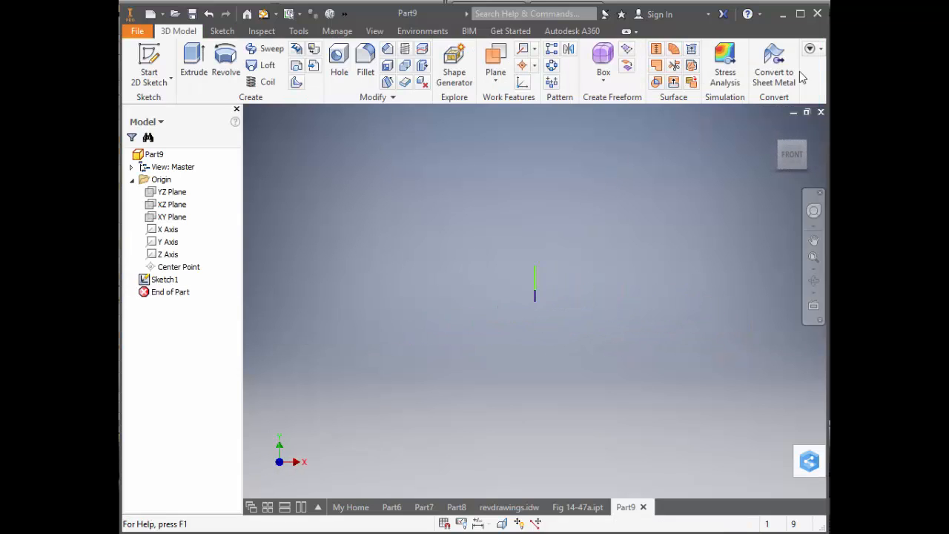
pyautogui.click(776, 135)
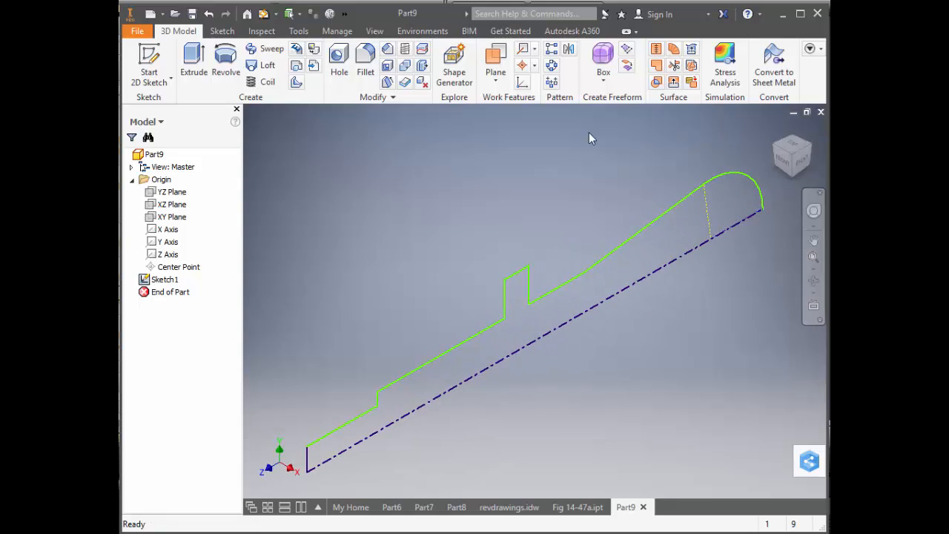
pyautogui.scroll(-2, 474, 189)
pyautogui.click(226, 63)
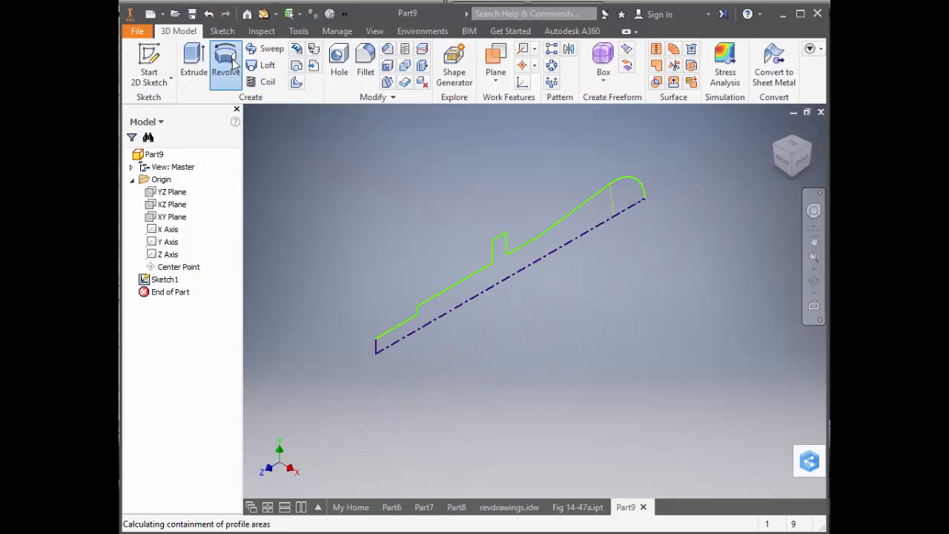
pyautogui.click(585, 351)
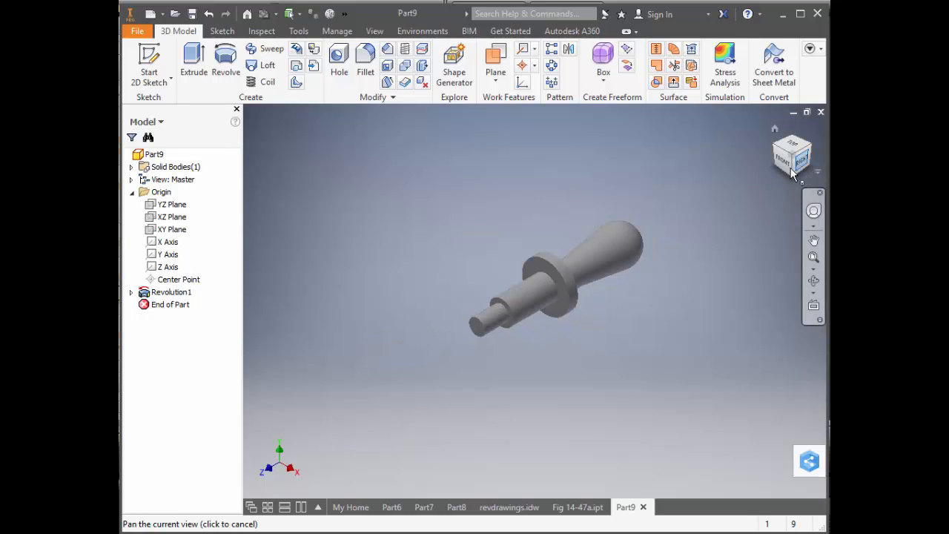
pyautogui.moveTo(798, 171)
pyautogui.mouseDown()
pyautogui.moveTo(774, 122)
pyautogui.moveTo(799, 135)
pyautogui.moveTo(806, 175)
pyautogui.moveTo(791, 155)
pyautogui.mouseUp()
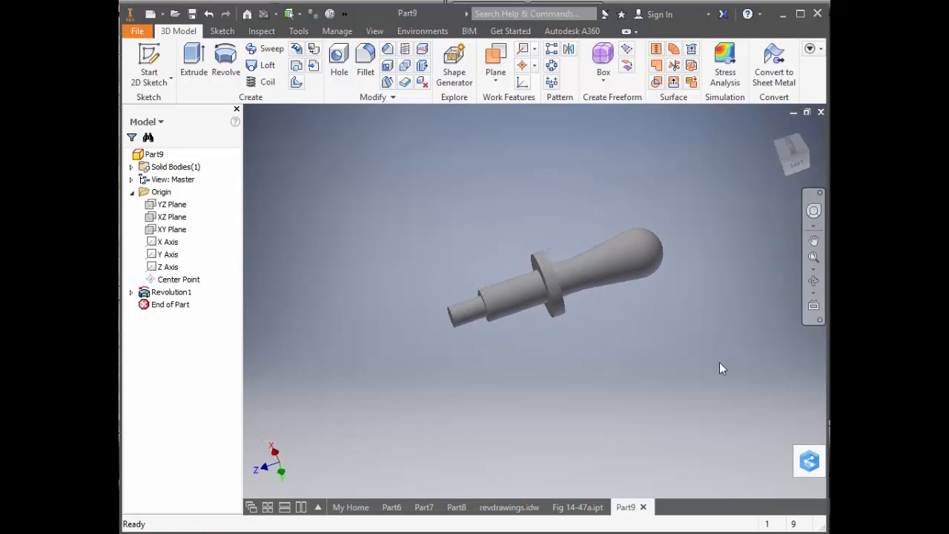